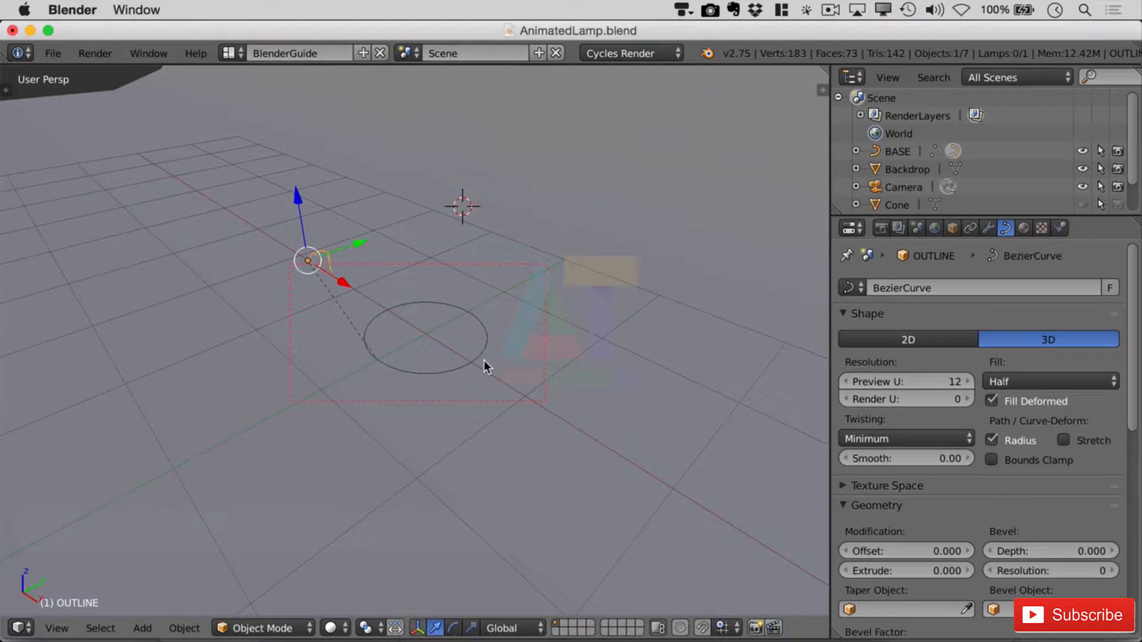
# Step: Clear the render border from the 3D view
pyautogui.press('ctrl')
pyautogui.press('alt')
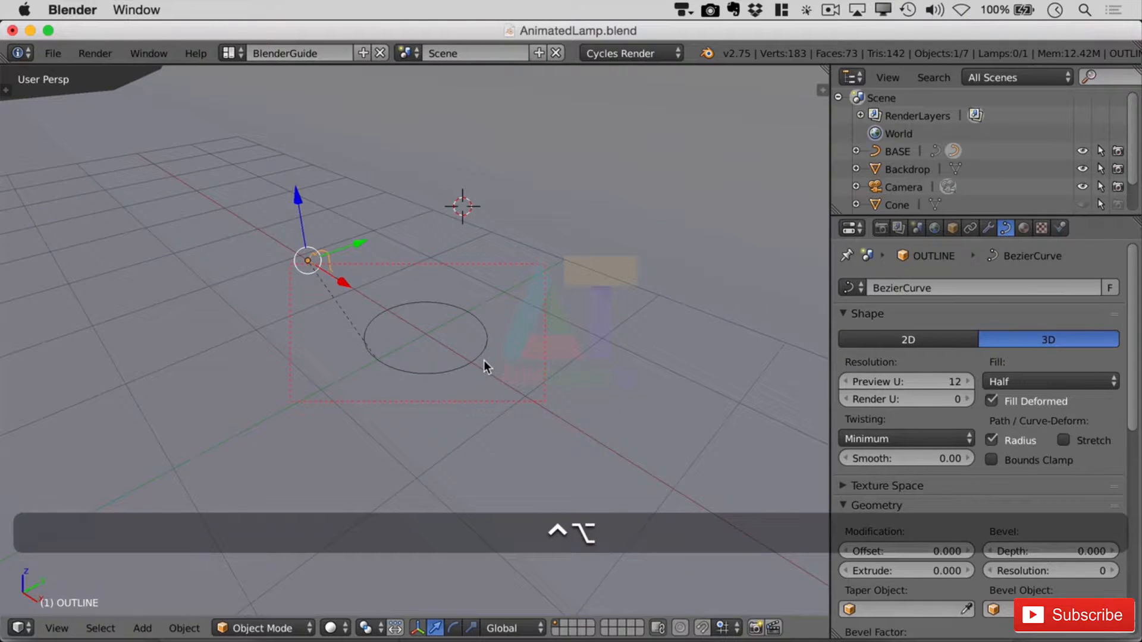
pyautogui.hotkey('ctrl', 'alt', 'b')
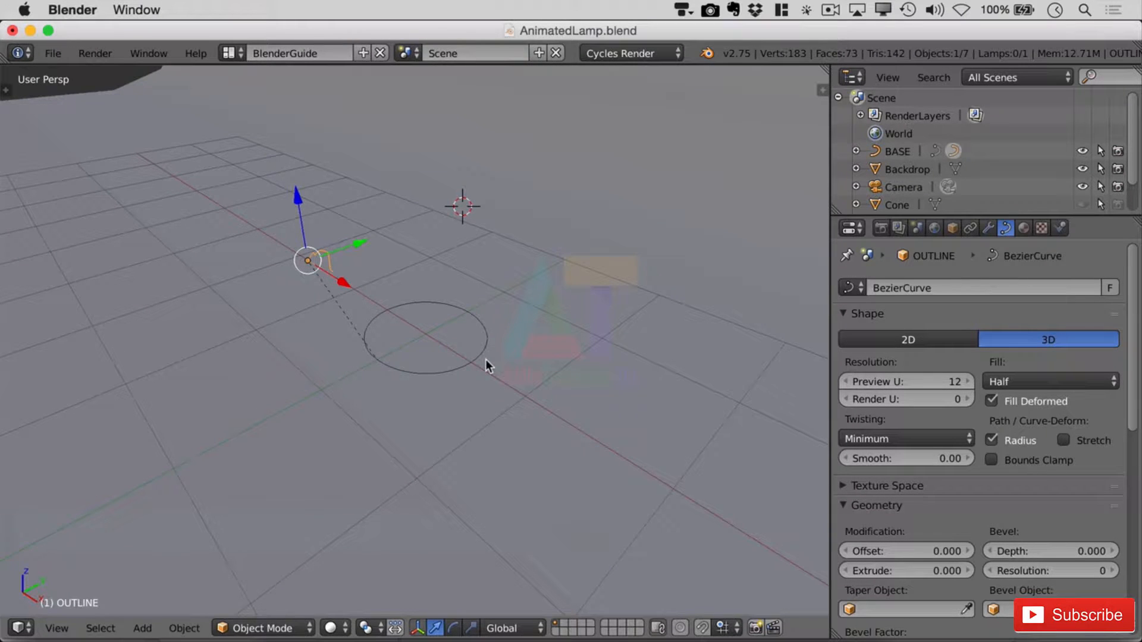
pyautogui.moveTo(485, 359); pyautogui.dragTo(564, 341, button='middle')
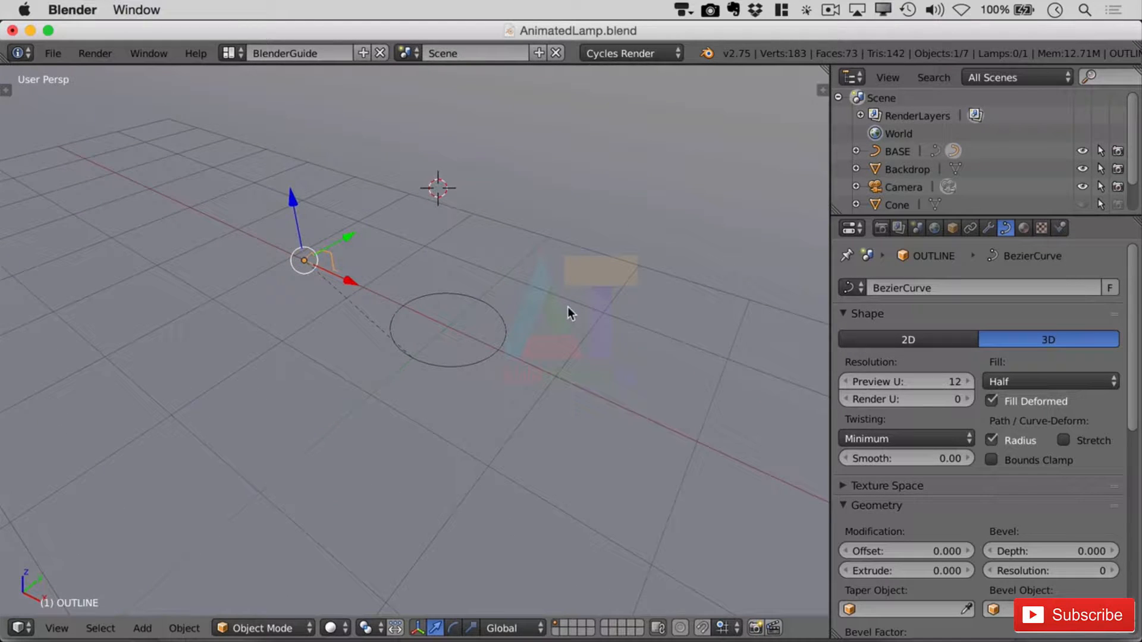
pyautogui.moveTo(568, 383)
pyautogui.mouseDown(button='middle')
pyautogui.moveTo(584, 364)
pyautogui.moveTo(564, 382)
pyautogui.mouseUp(button='middle')
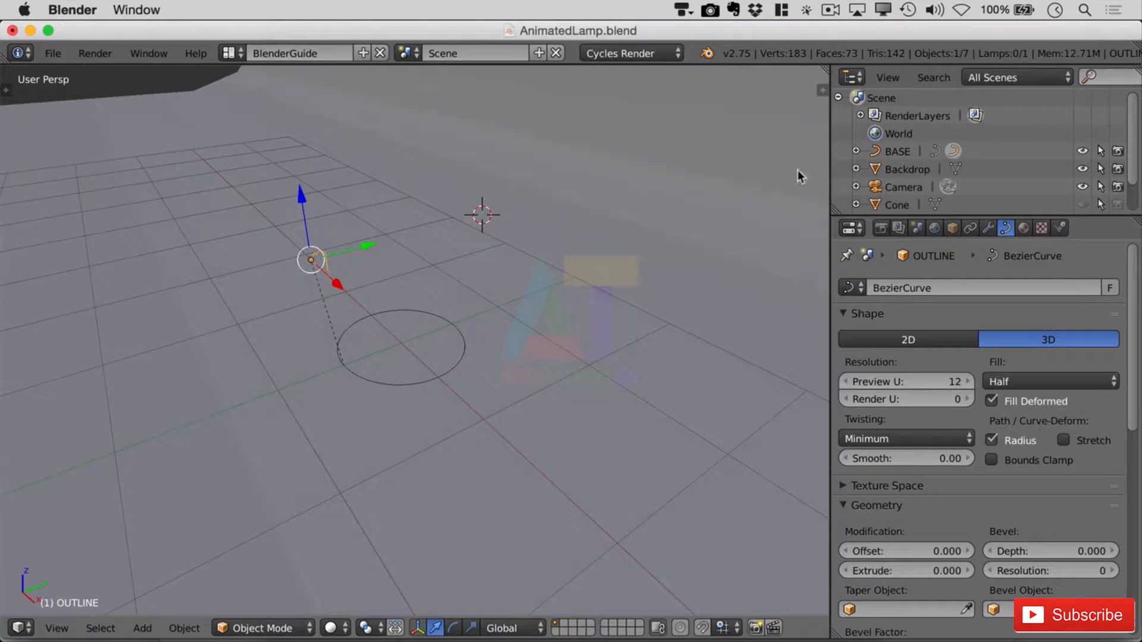
# Step: Expand the BASE object in the outliner, open its BezierCircle curve in Edit Mode and examine the base shape
pyautogui.click(856, 151)
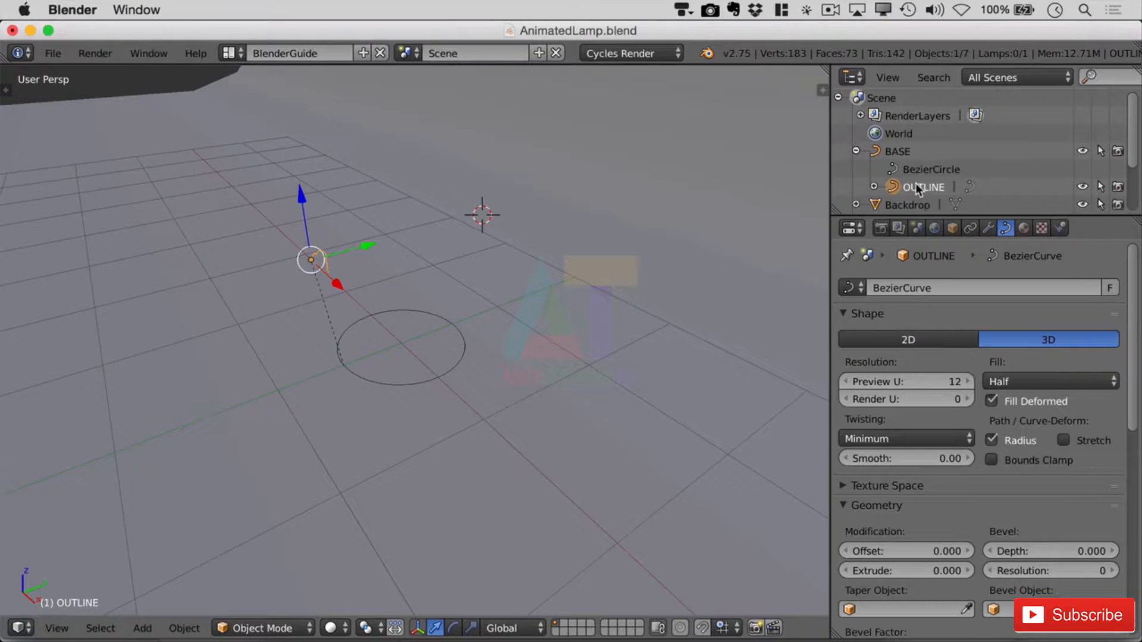
pyautogui.click(938, 170)
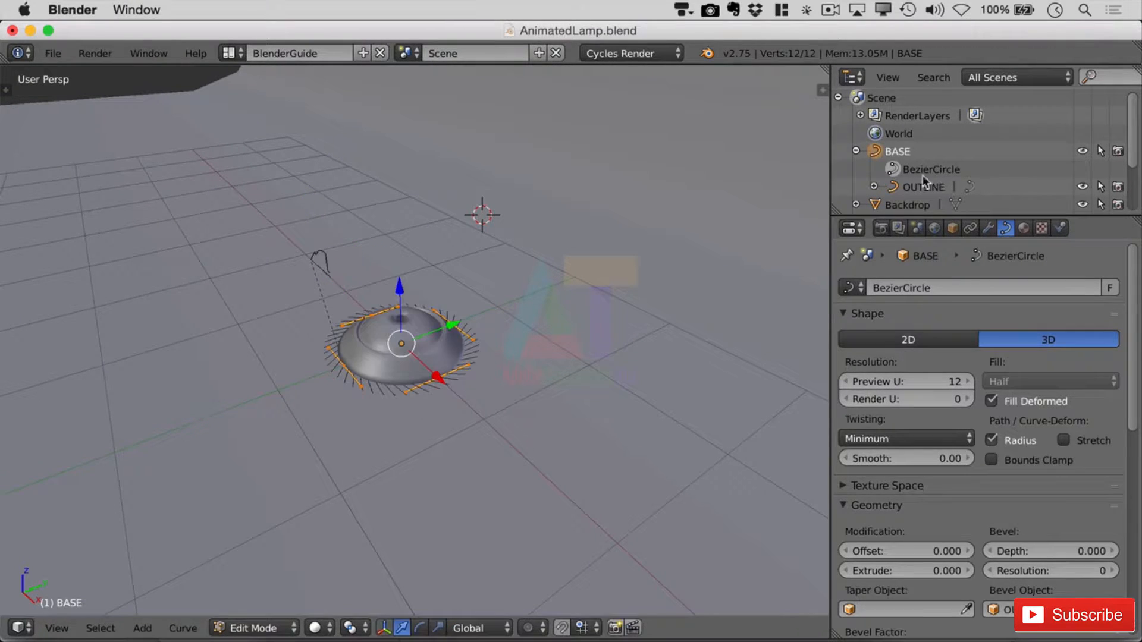
pyautogui.scroll(3, 402, 422)
pyautogui.moveTo(418, 433)
pyautogui.mouseDown(button='middle')
pyautogui.moveTo(462, 428)
pyautogui.moveTo(428, 443)
pyautogui.mouseUp(button='middle')
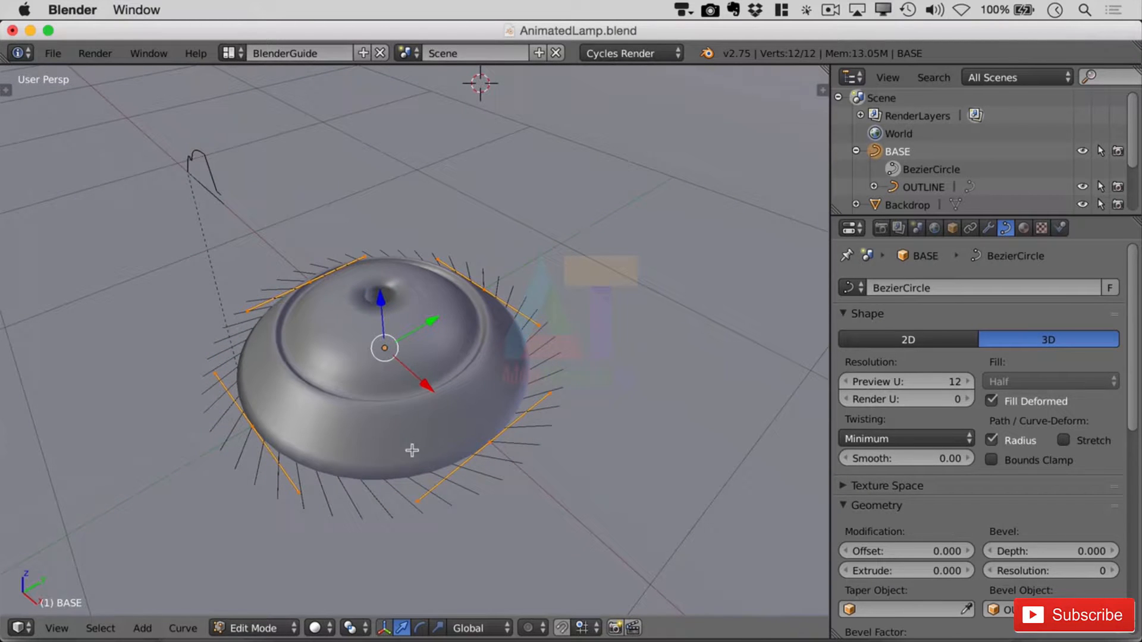
pyautogui.scroll(-5, 515, 444)
pyautogui.scroll(4, 515, 445)
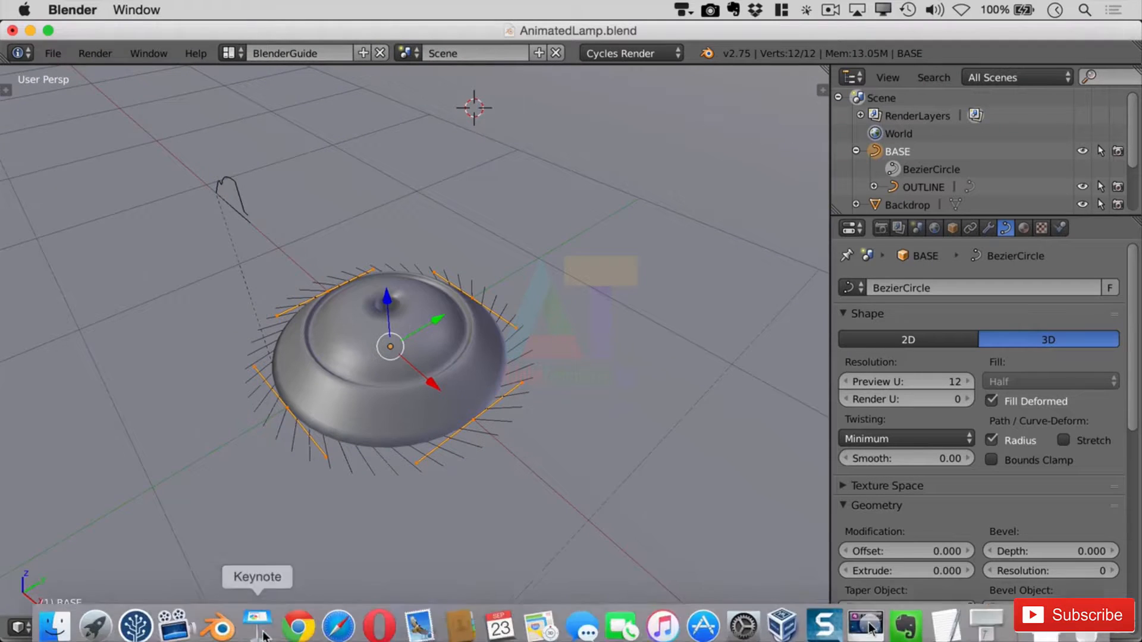
# Step: Return to Object Mode and convert the BASE curve to a mesh with Keep Original enabled
pyautogui.click(262, 628)
pyautogui.click(284, 605)
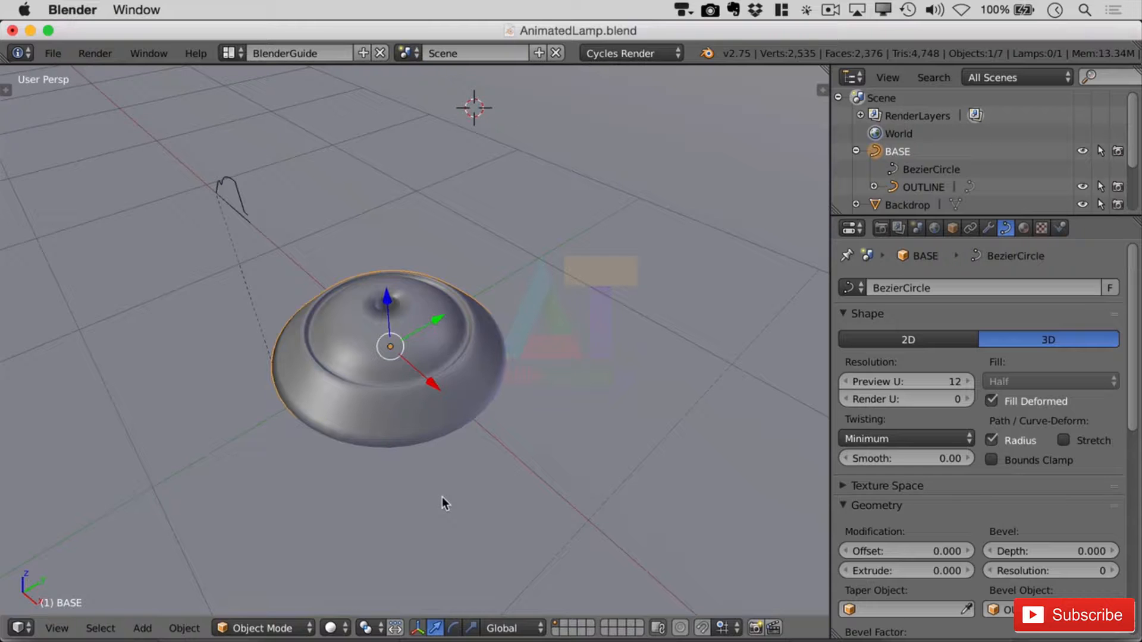
pyautogui.click(185, 628)
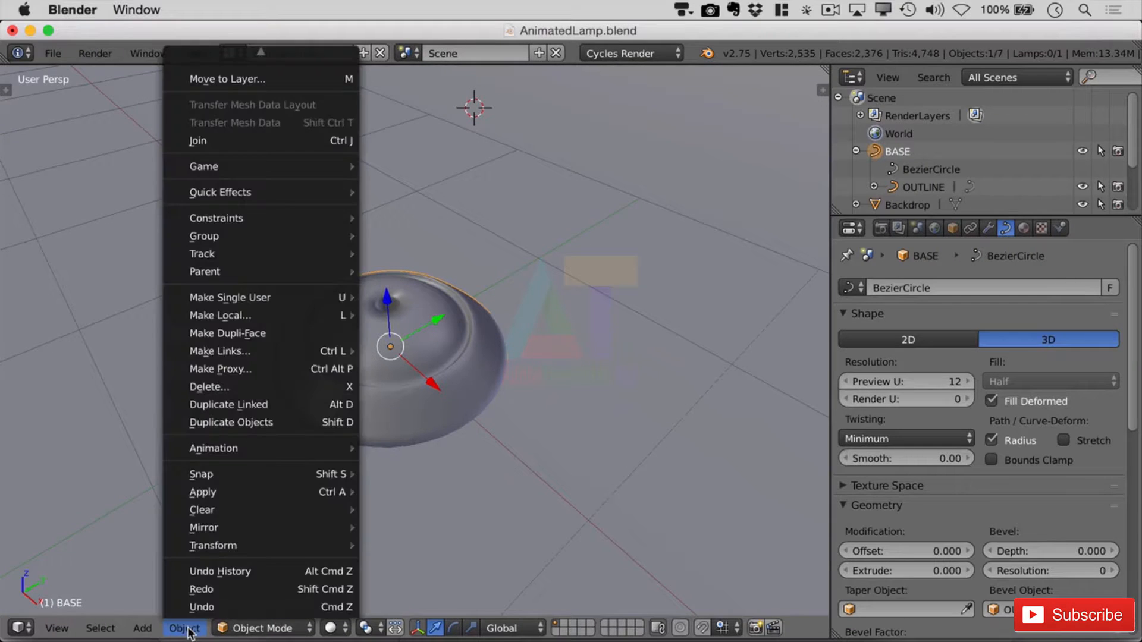
pyautogui.moveTo(257, 52)
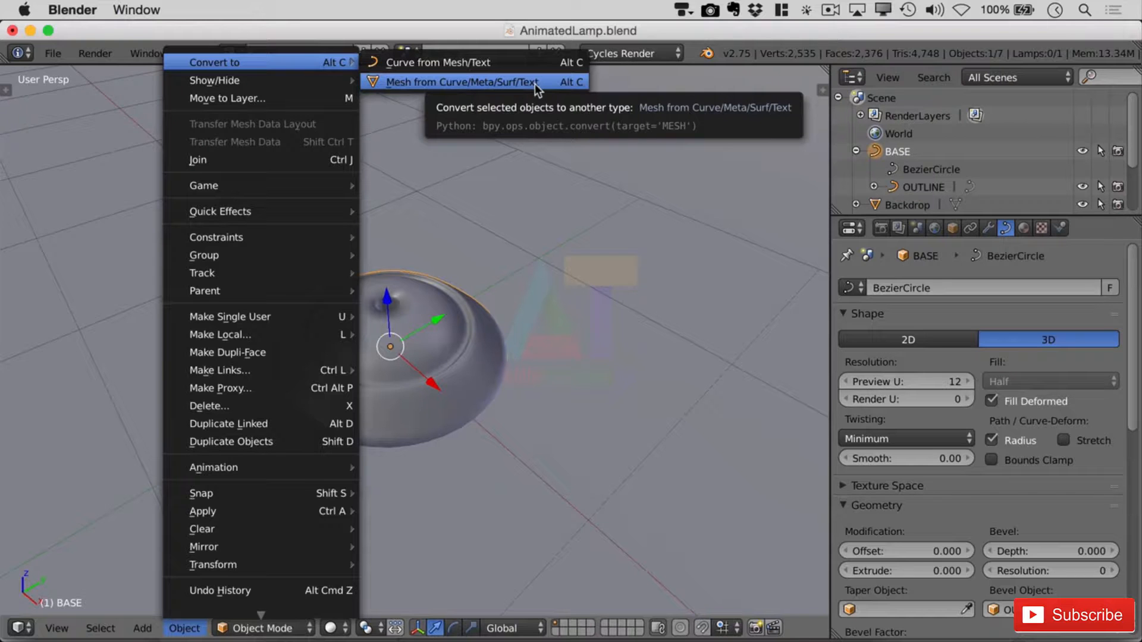
pyautogui.click(466, 84)
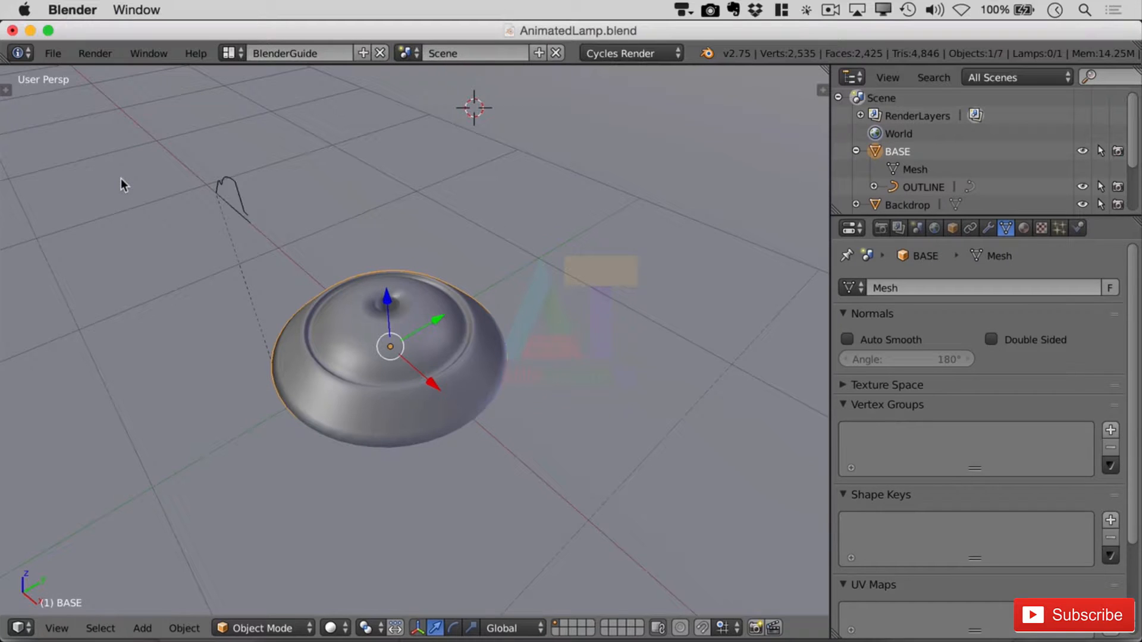
pyautogui.press('t')
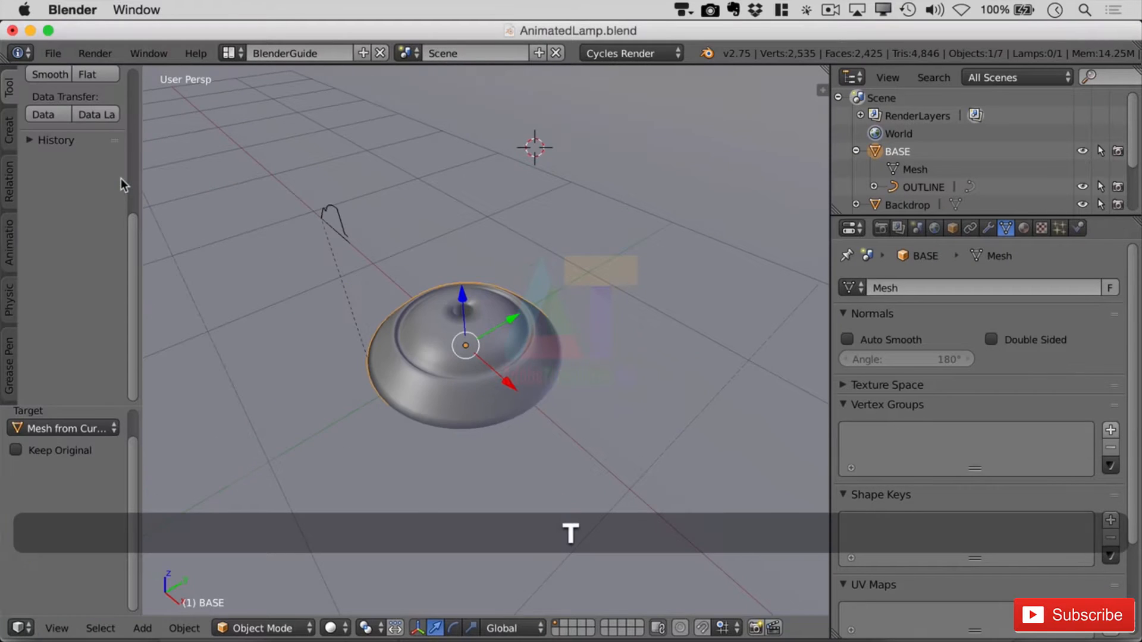
pyautogui.click(18, 451)
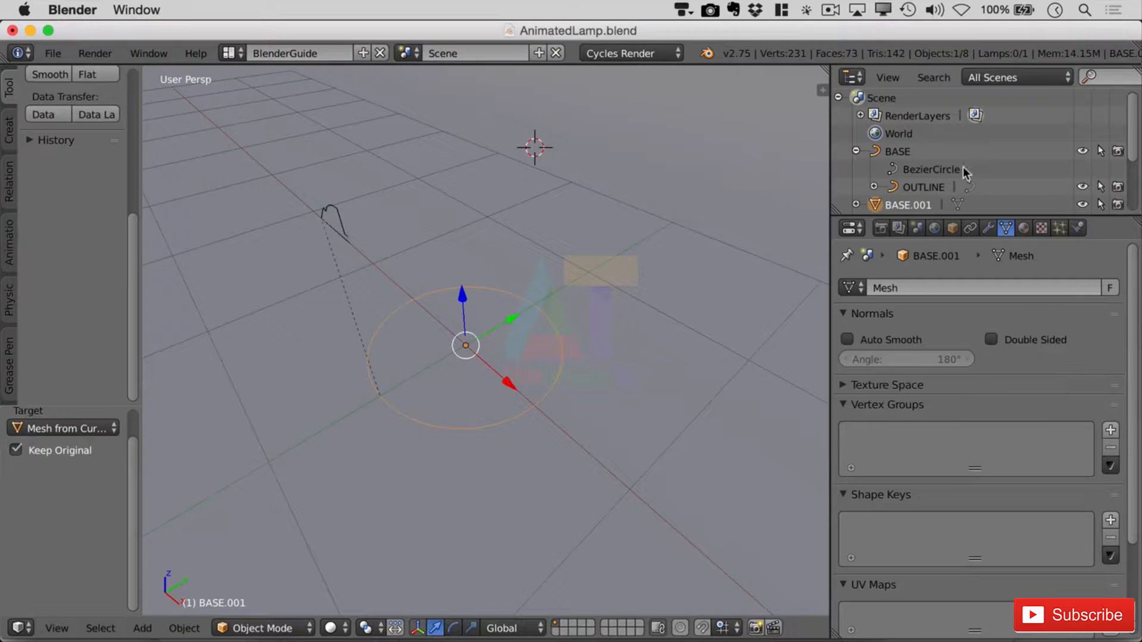
# Step: Check the BASE.001 mesh in Edit Mode, return to Object Mode and roll the undo history back to before the conversion
pyautogui.click(958, 204)
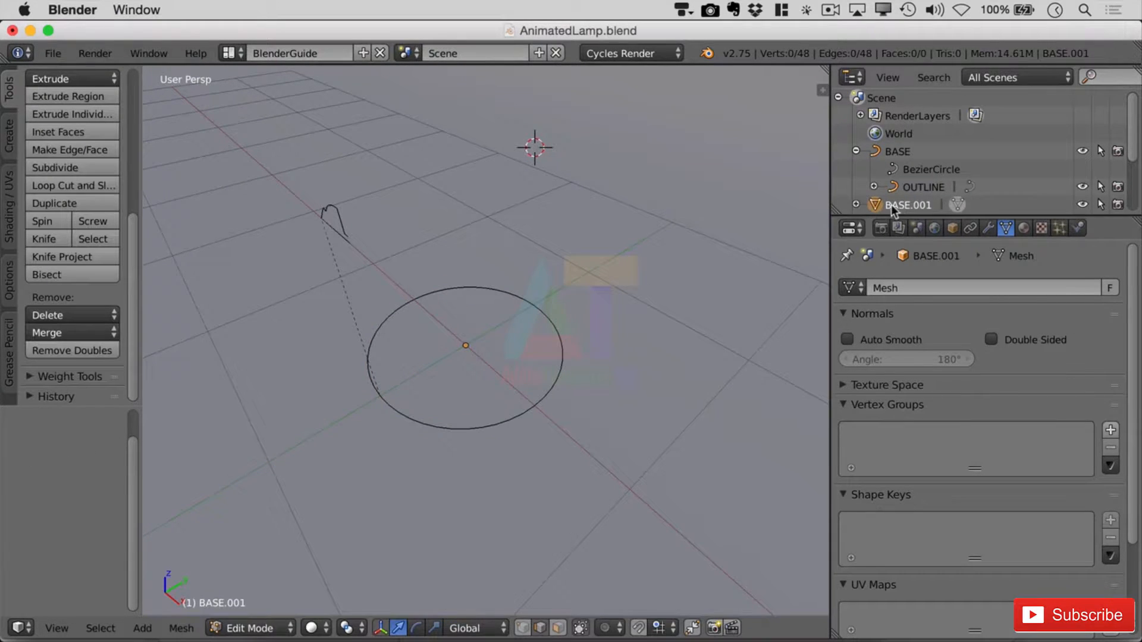
pyautogui.click(958, 205)
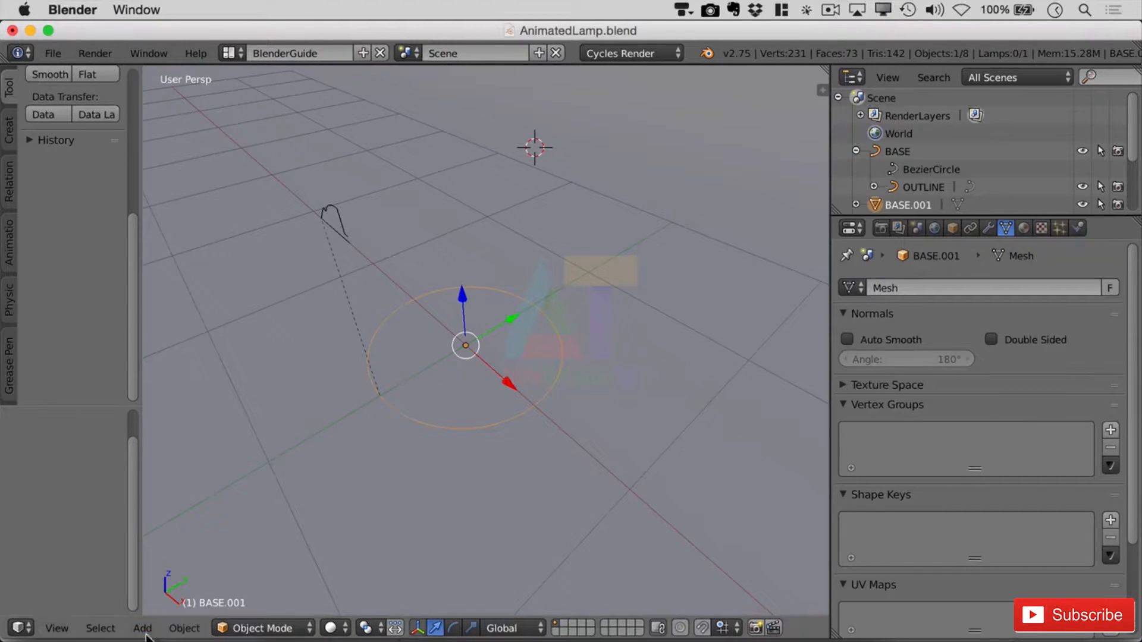
pyautogui.click(185, 629)
pyautogui.click(234, 573)
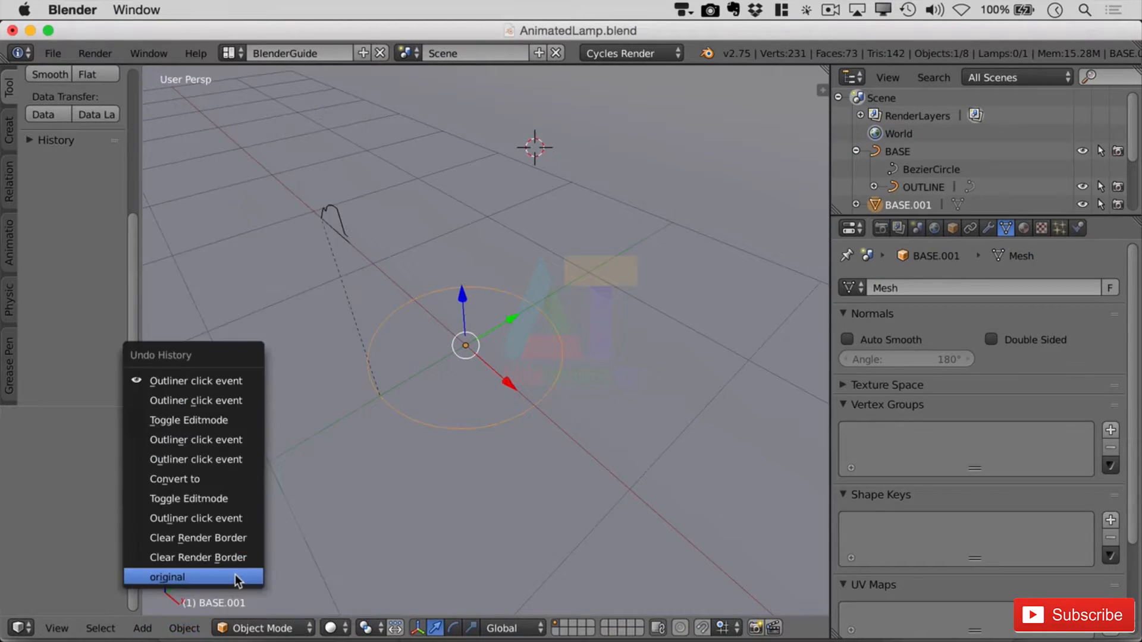
pyautogui.click(220, 498)
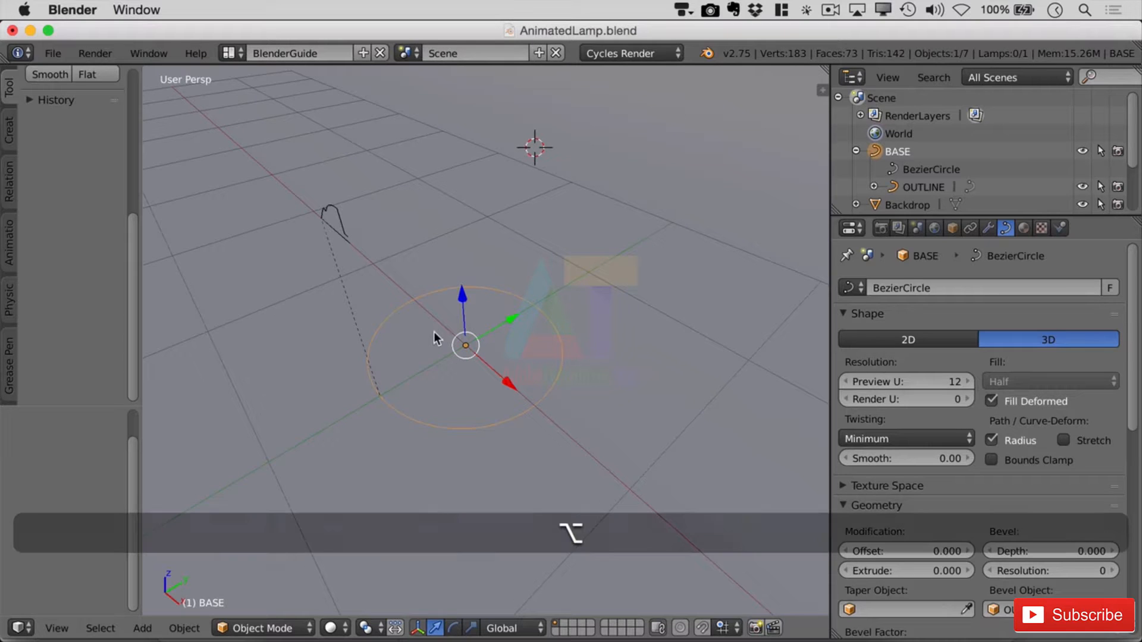
# Step: Convert the BASE curve to a mesh again, keeping the original, and inspect the BASE.001 topology in Edit Mode
pyautogui.hotkey('alt', 'c')
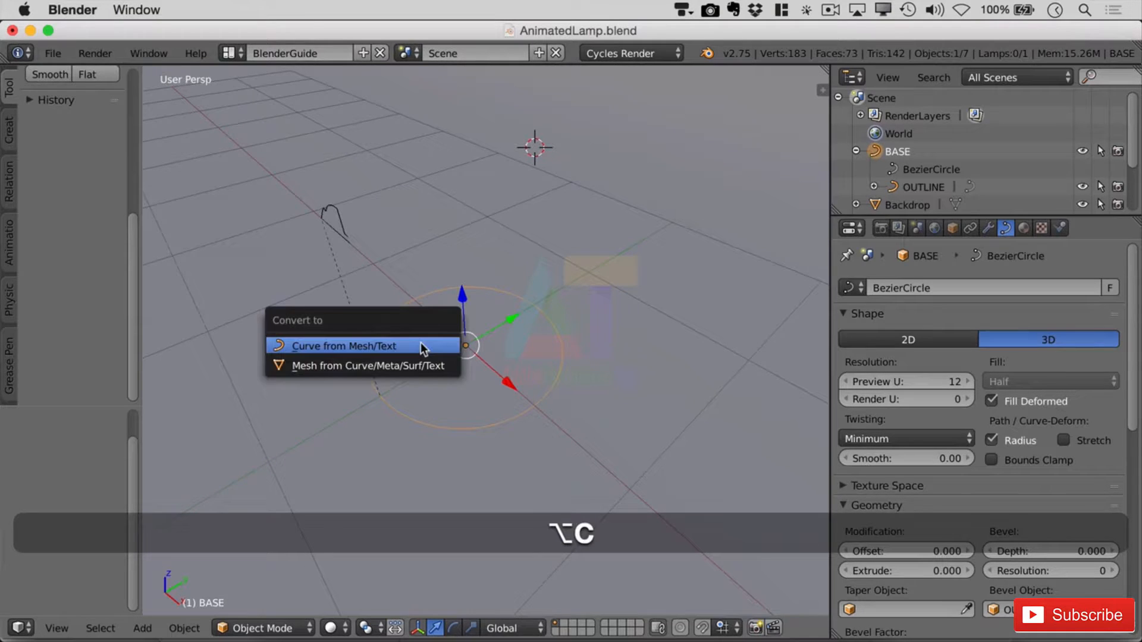
pyautogui.click(400, 366)
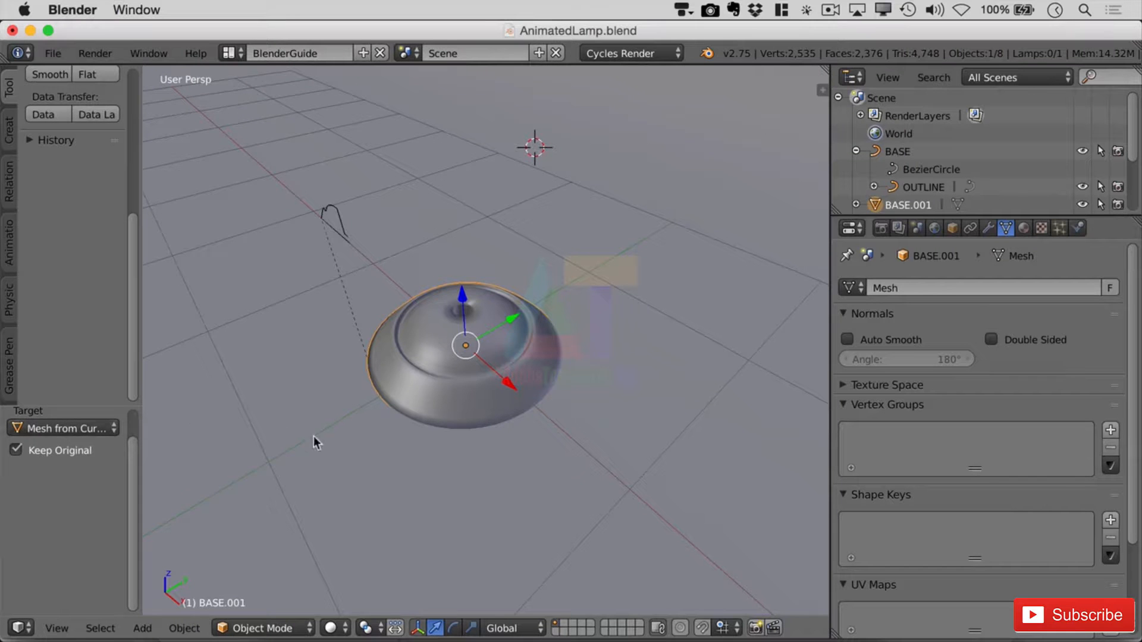
pyautogui.moveTo(595, 383)
pyautogui.mouseDown(button='middle')
pyautogui.moveTo(627, 374)
pyautogui.moveTo(583, 390)
pyautogui.mouseUp(button='middle')
pyautogui.press('Tab')
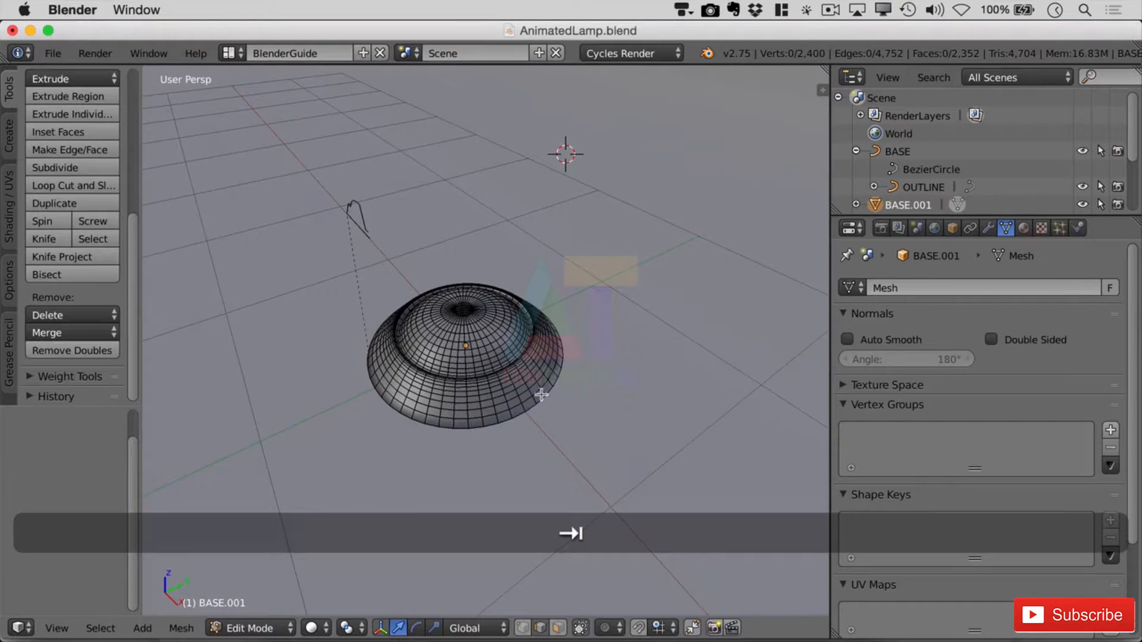
pyautogui.scroll(6, 524, 390)
pyautogui.moveTo(515, 425)
pyautogui.mouseDown(button='middle')
pyautogui.moveTo(625, 400)
pyautogui.moveTo(528, 415)
pyautogui.moveTo(502, 434)
pyautogui.moveTo(523, 421)
pyautogui.mouseUp(button='middle')
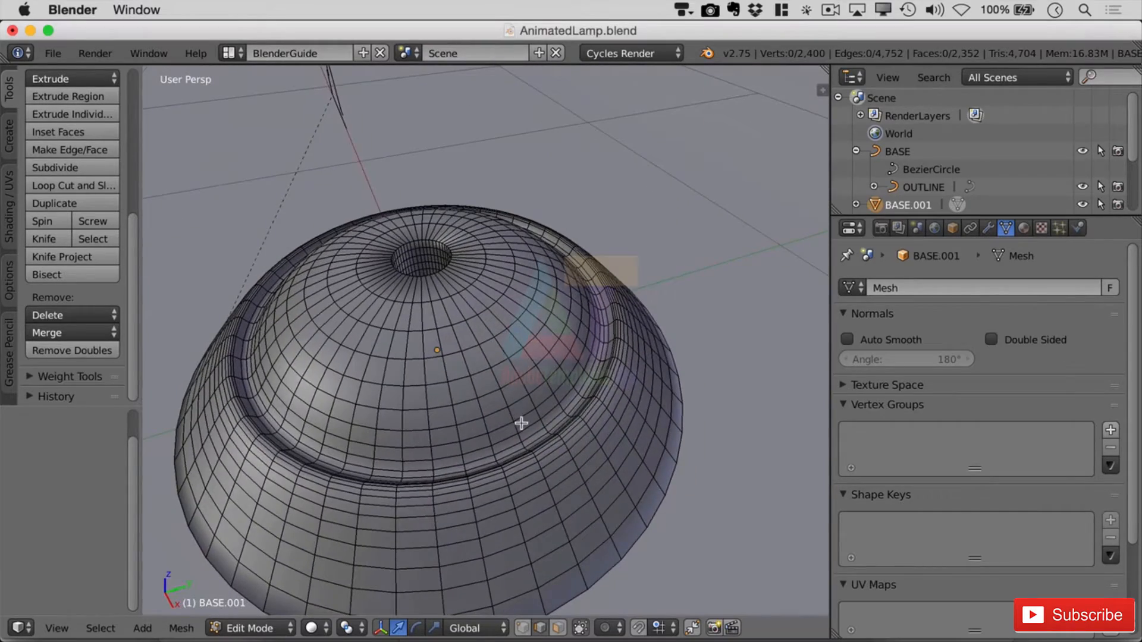
pyautogui.scroll(-4, 522, 423)
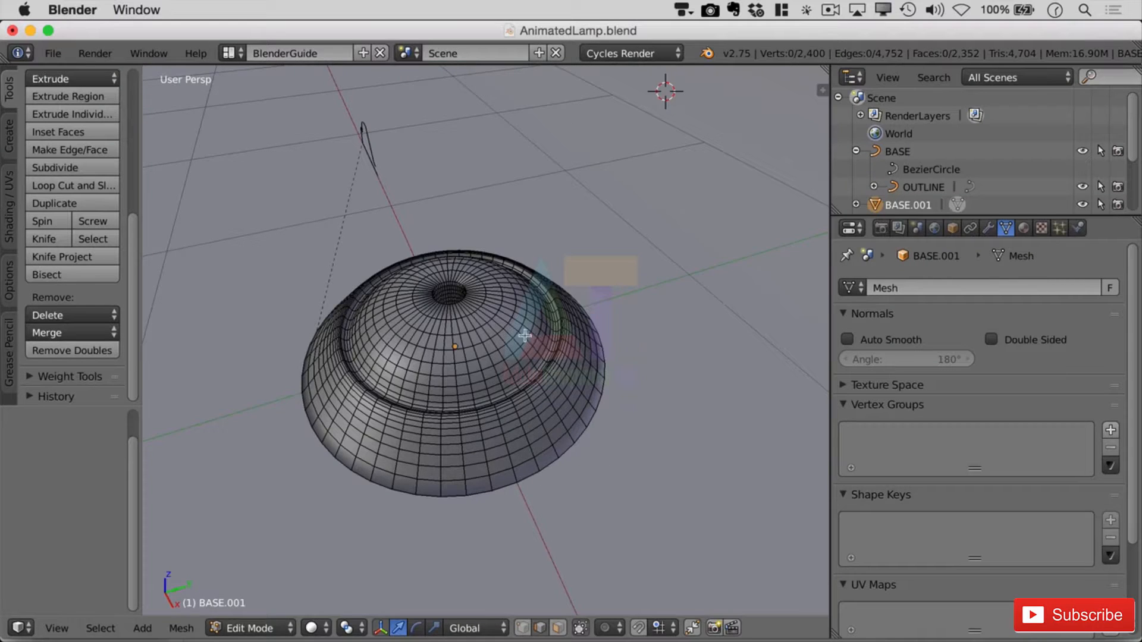
pyautogui.moveTo(520, 452)
pyautogui.mouseDown(button='middle')
pyautogui.moveTo(482, 454)
pyautogui.moveTo(503, 442)
pyautogui.mouseUp(button='middle')
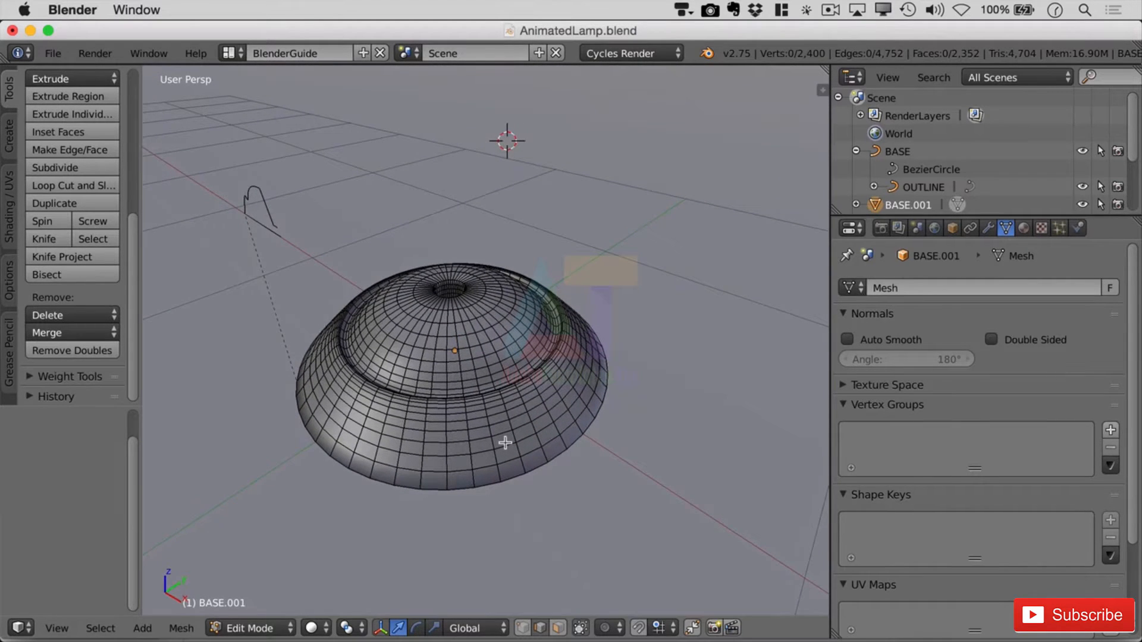
# Step: Revert AnimatedLamp.blend to its last saved version
pyautogui.click(50, 55)
pyautogui.click(100, 129)
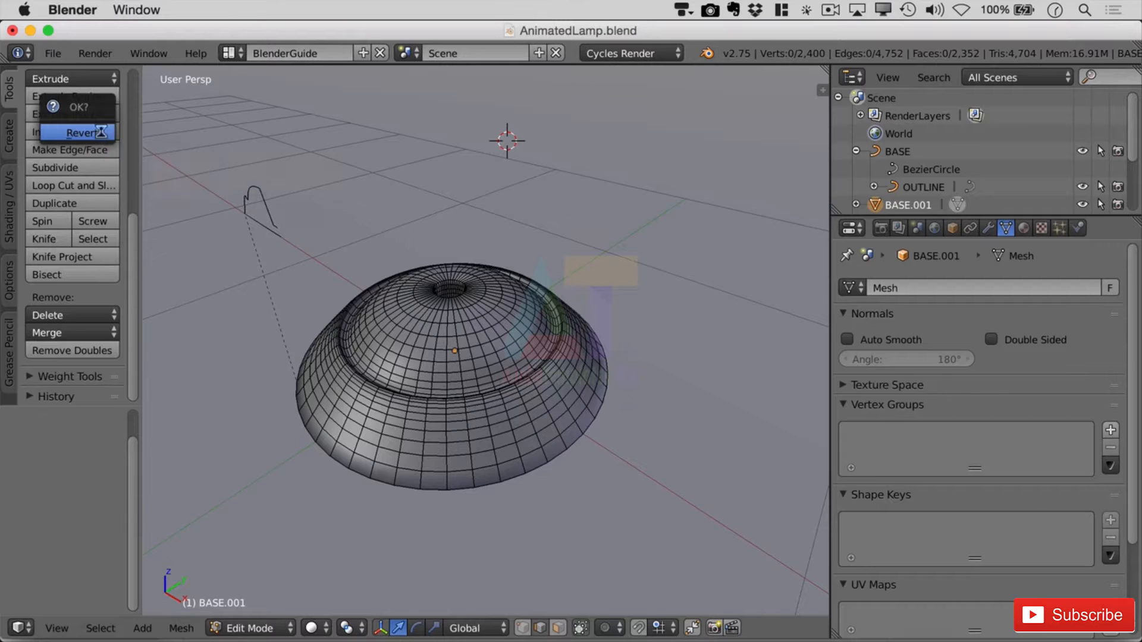
pyautogui.click(100, 129)
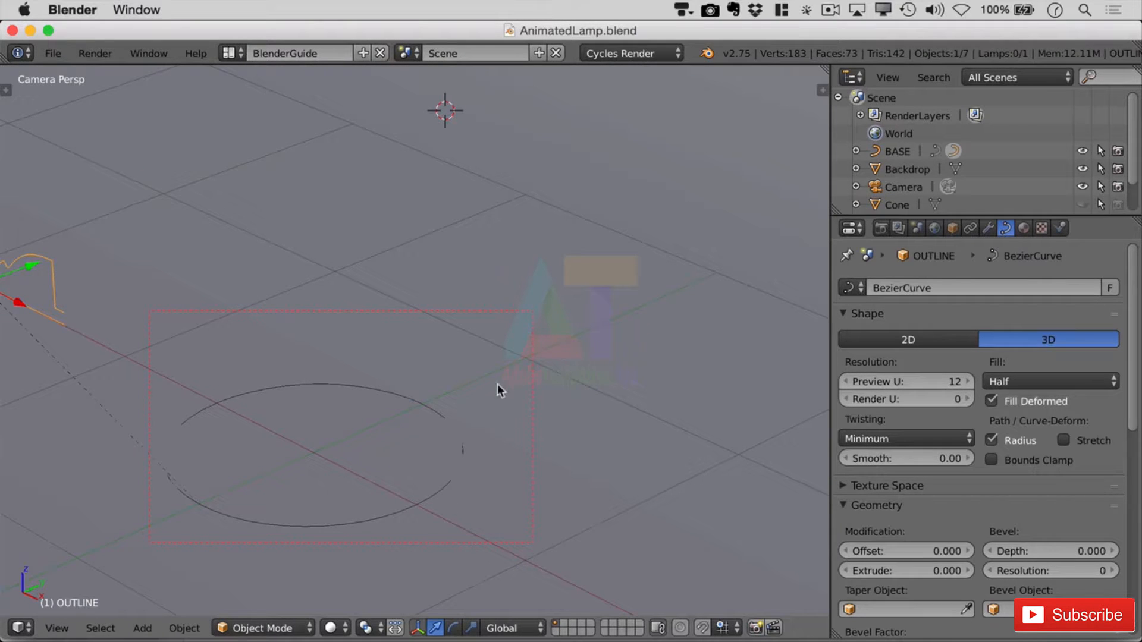
# Step: Clear the render border in the camera view, leave the camera view and clear the border there as well
pyautogui.hotkey('ctrl', 'alt', 'b')
pyautogui.press('KP_0')
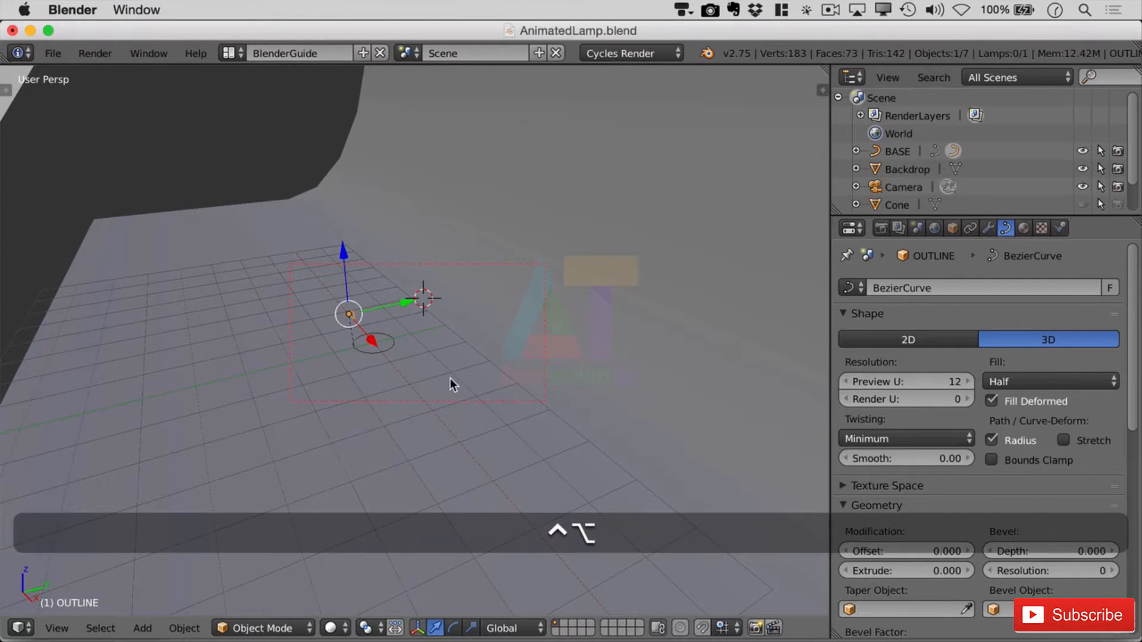
pyautogui.hotkey('ctrl', 'alt', 'b')
# Step: Expand BASE in the outliner, open its BezierCircle curve in Edit Mode and return to Object Mode
pyautogui.scroll(5, 332, 337)
pyautogui.keyDown('shift'); pyautogui.moveTo(347, 341); pyautogui.dragTo(527, 333, button='middle'); pyautogui.keyUp('shift')
pyautogui.click(857, 151)
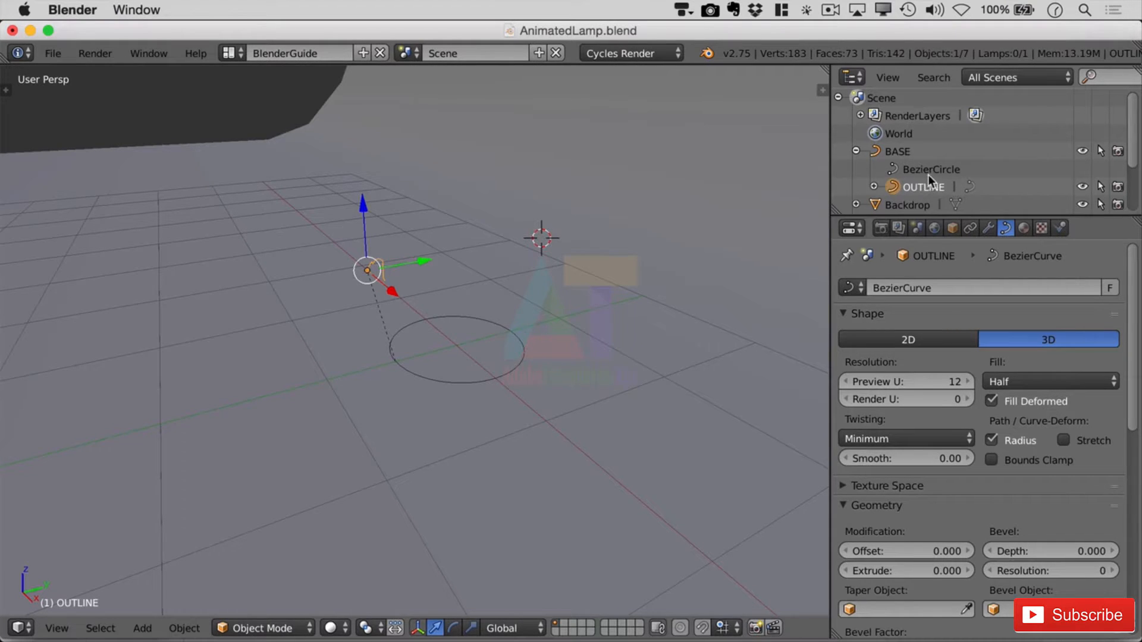
pyautogui.click(928, 173)
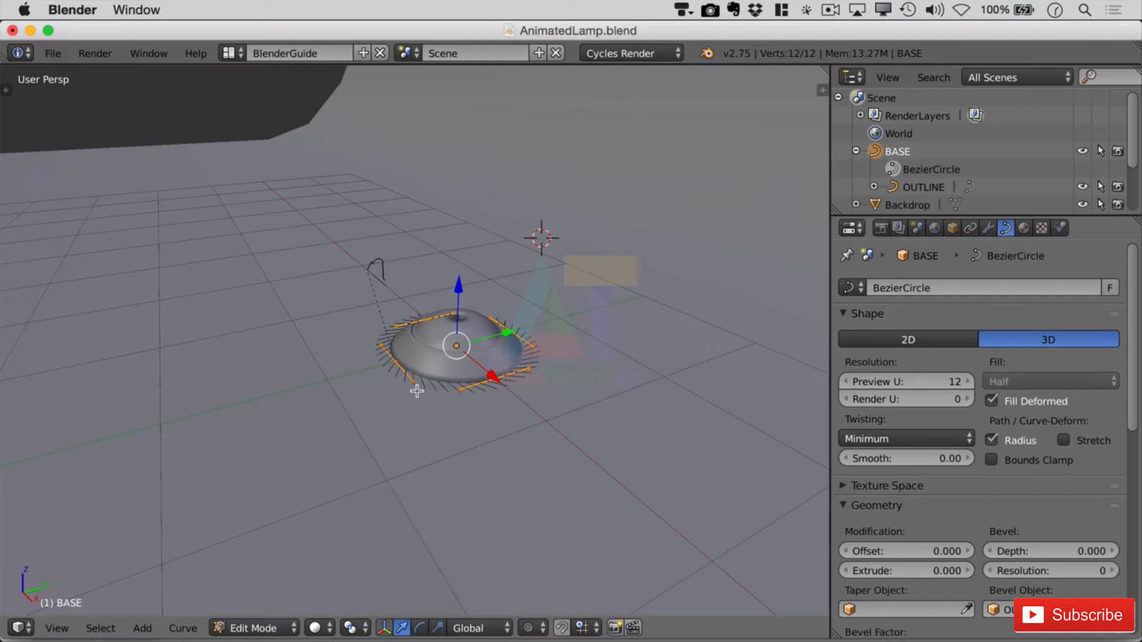
pyautogui.press('Tab')
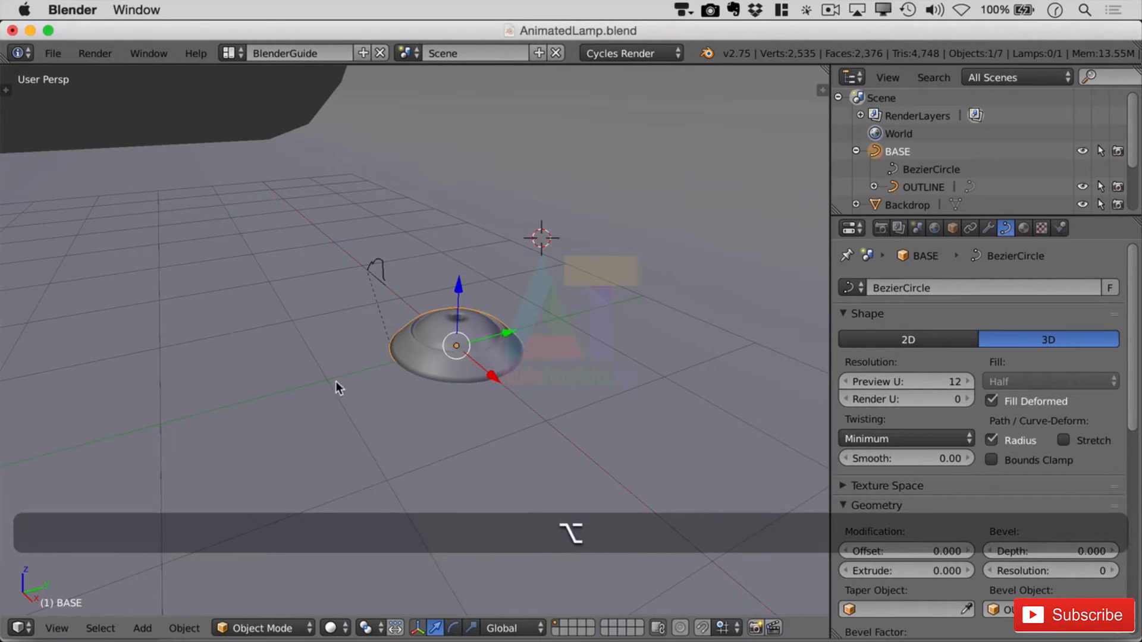
# Step: Convert the BASE curve to a mesh with Keep Original enabled in the operator options
pyautogui.hotkey('alt', 'c')
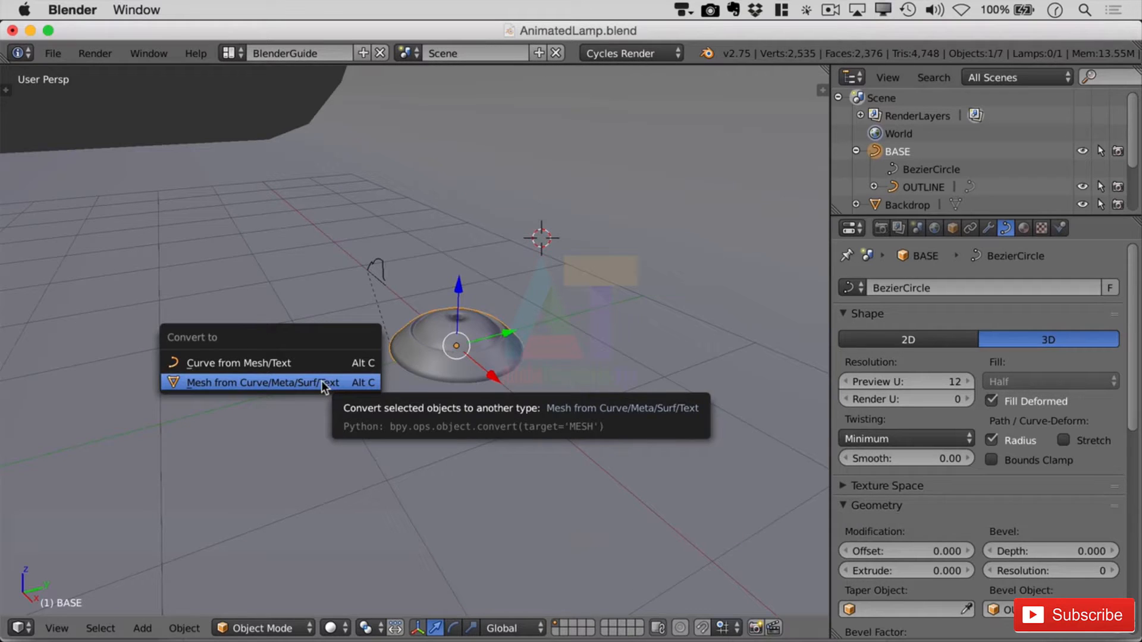
pyautogui.click(324, 384)
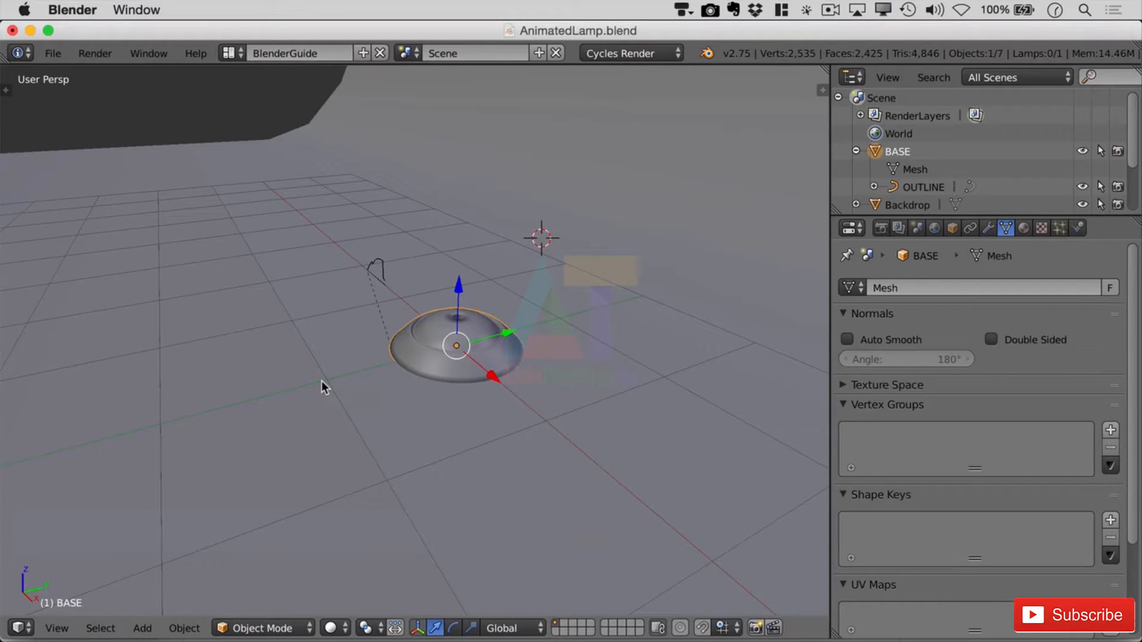
pyautogui.click(5, 90)
pyautogui.click(21, 449)
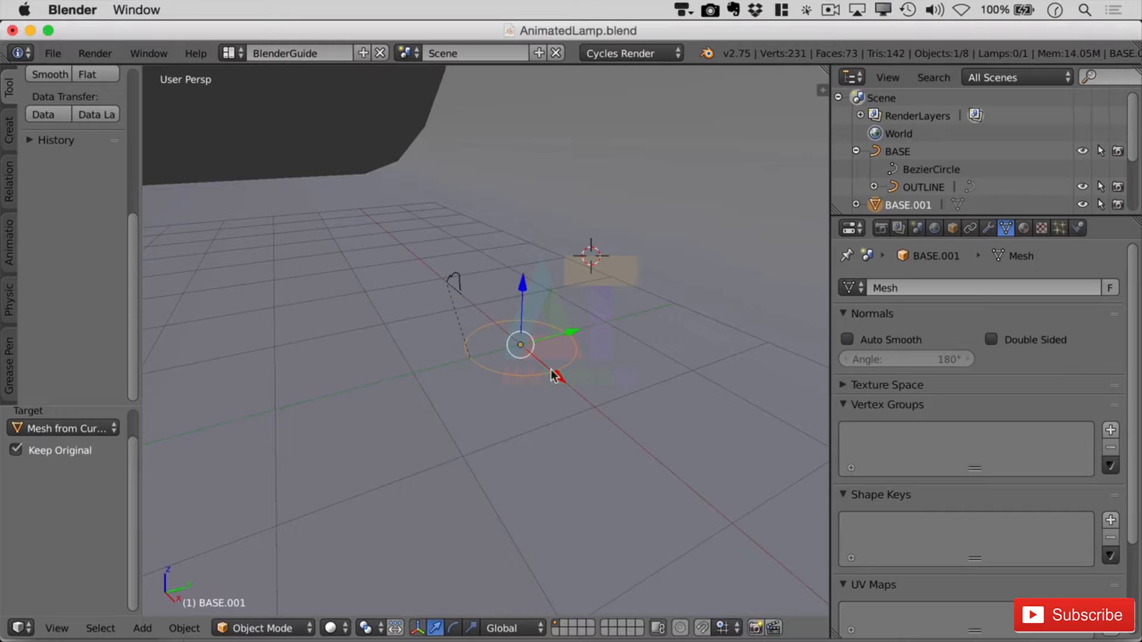
# Step: Roll back to the Toggle Editmode entry in the undo history and convert the BASE curve to a mesh again, keeping the original
pyautogui.click(188, 628)
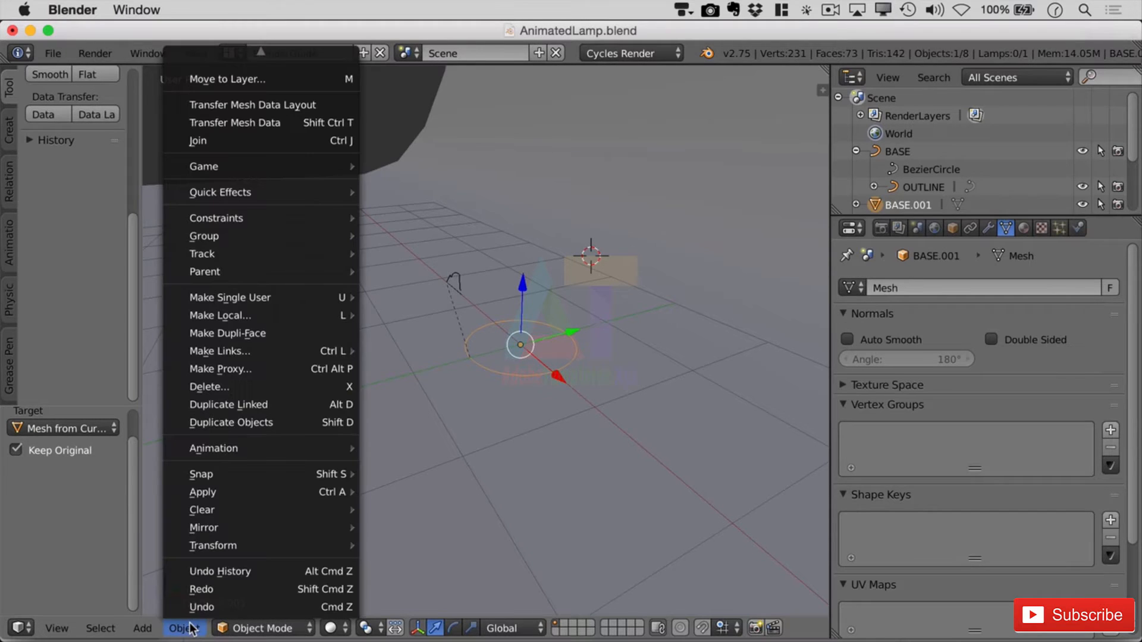
pyautogui.click(245, 572)
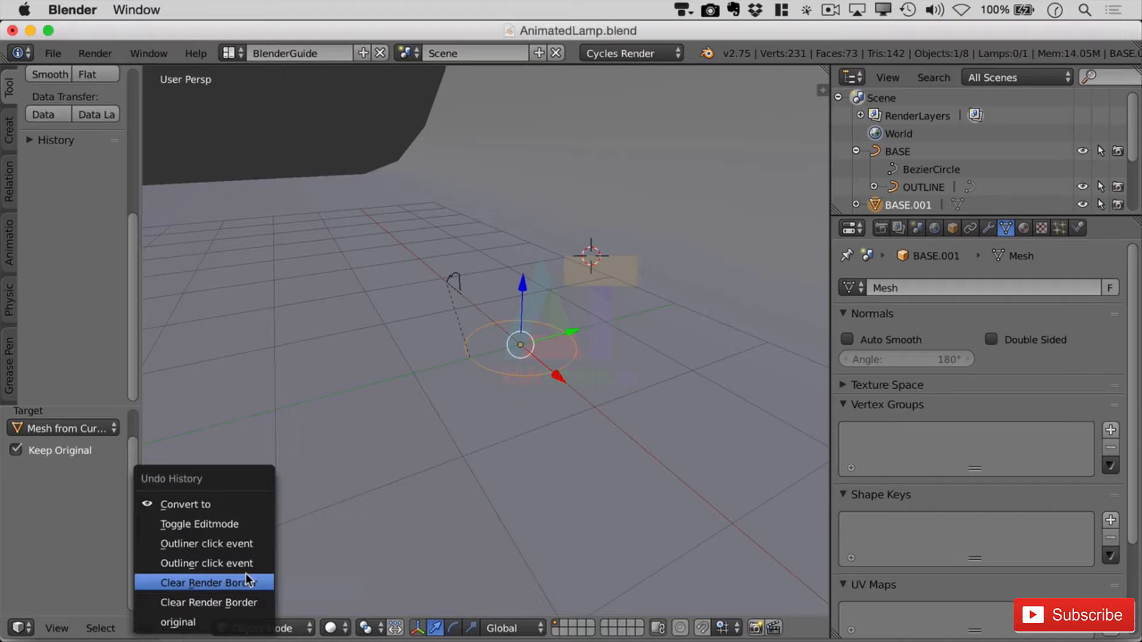
pyautogui.click(243, 523)
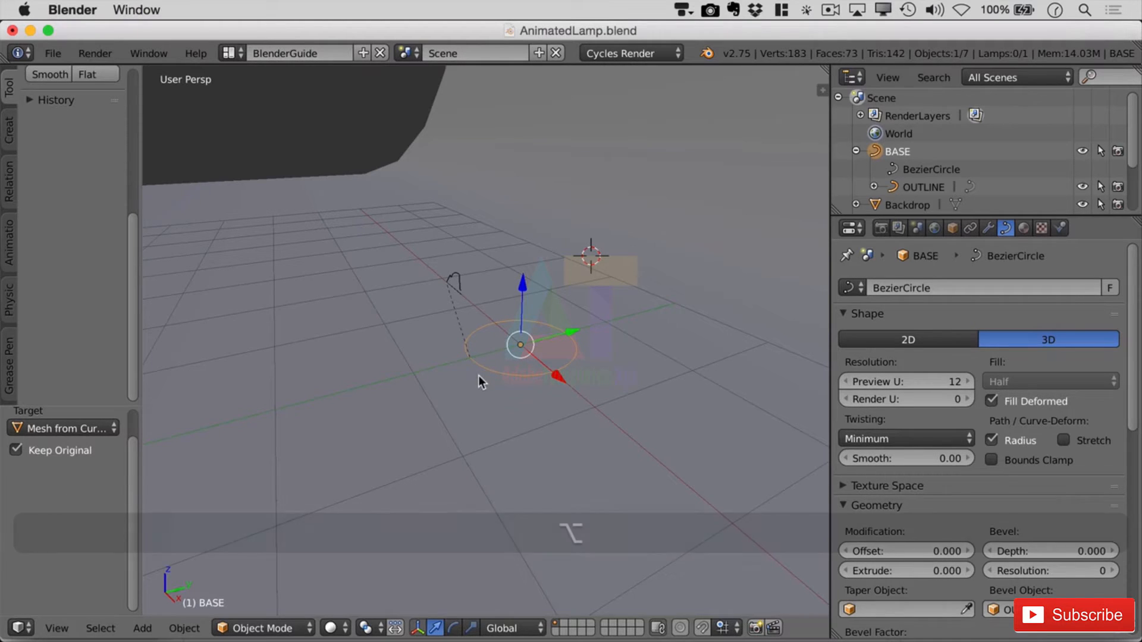
pyautogui.hotkey('alt', 'c')
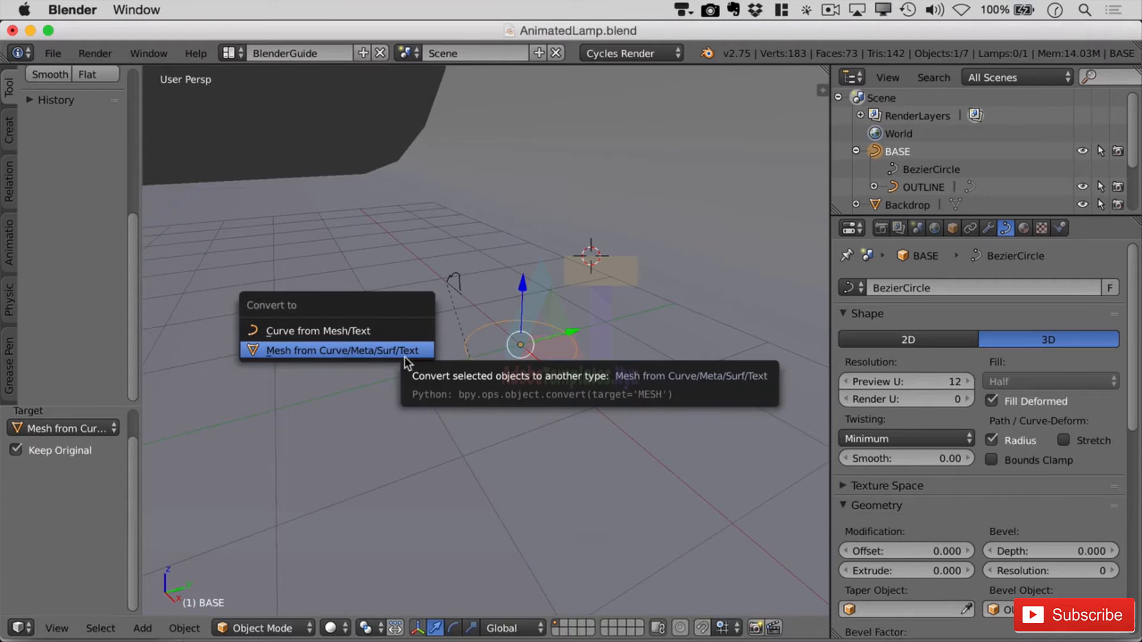
pyautogui.click(405, 356)
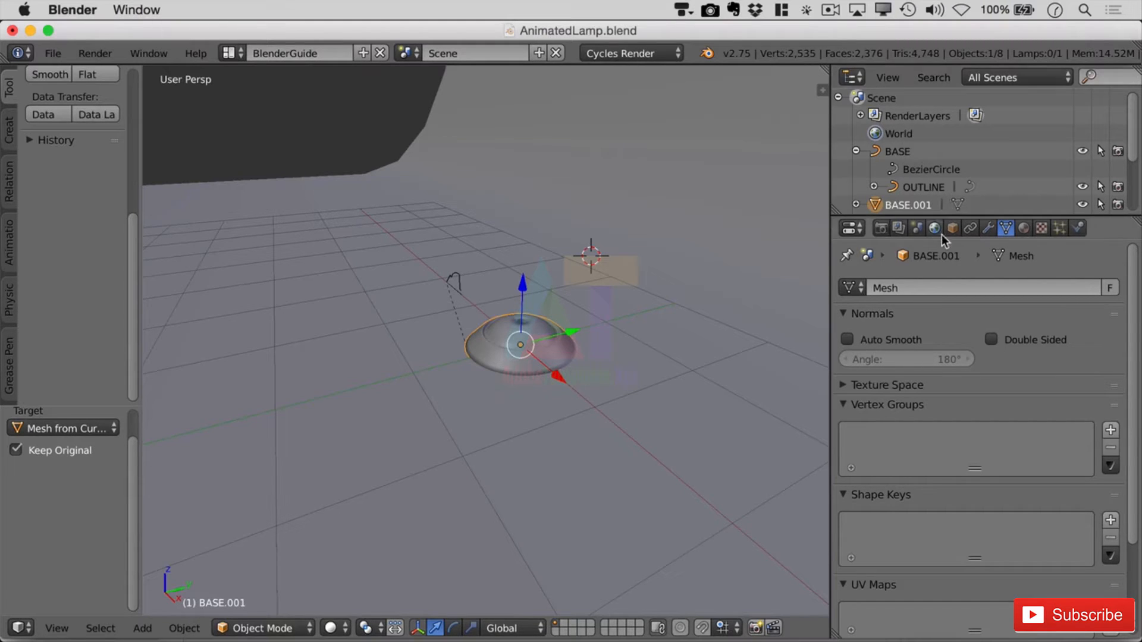
# Step: Enlarge the outliner and rename the original BASE curve object as Base Curve
pyautogui.moveTo(924, 213); pyautogui.dragTo(932, 254)
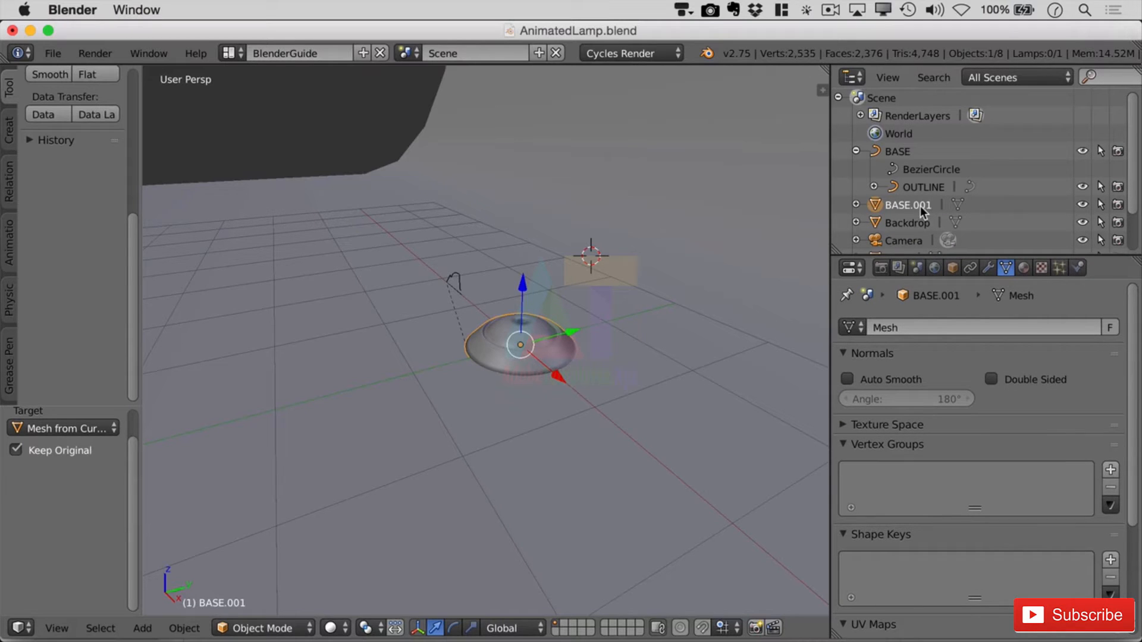
pyautogui.doubleClick(897, 152)
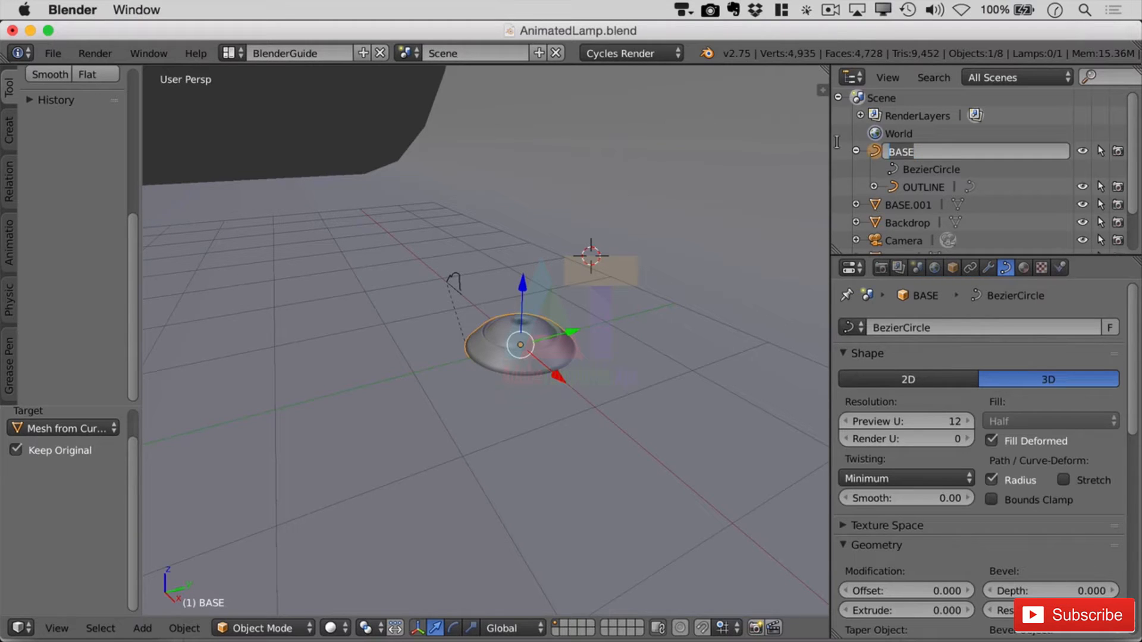
pyautogui.write('Base')
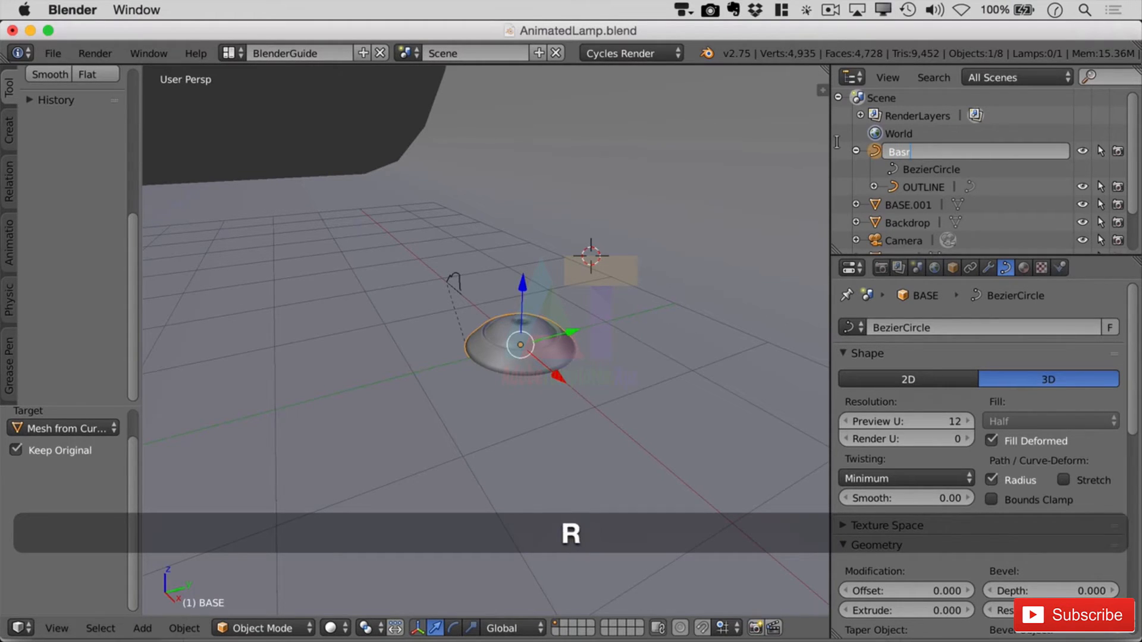
pyautogui.write(' Curce')
pyautogui.press('BackSpace')
pyautogui.press('BackSpace')
pyautogui.write('ve')
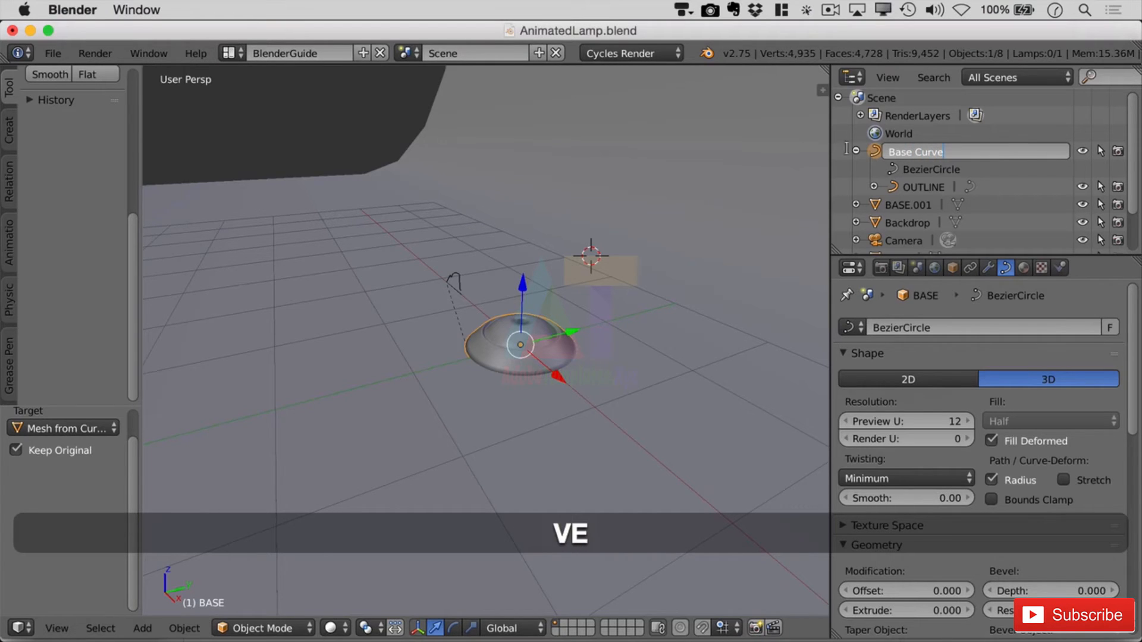
pyautogui.press('Return')
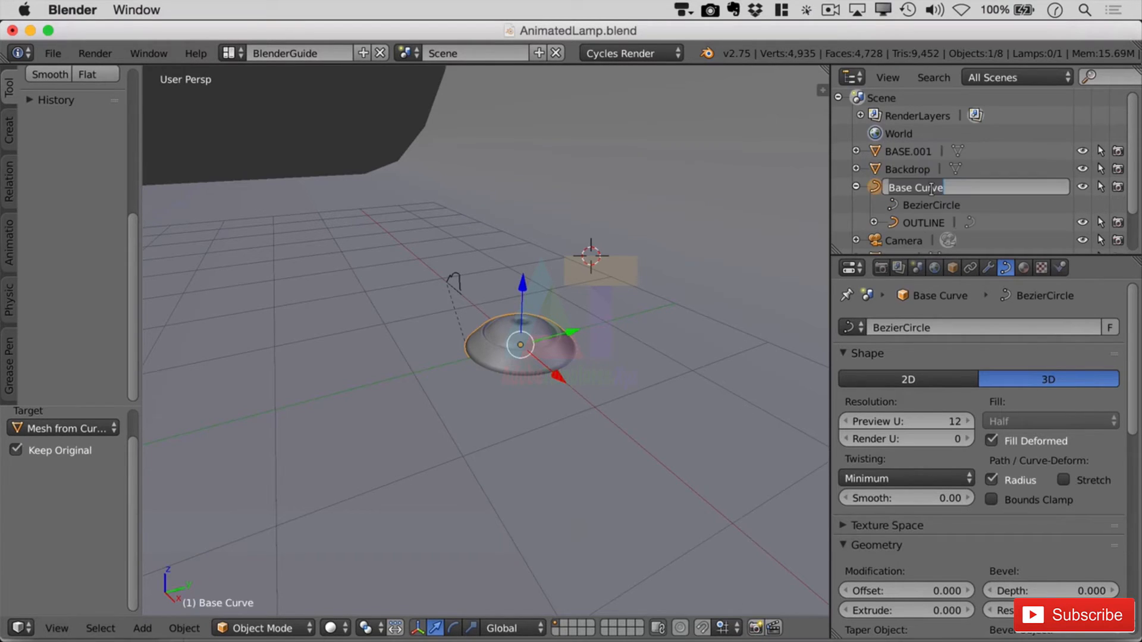
# Step: Rename the OUTLINE object under Base Curve as Base Outline Curve
pyautogui.doubleClick(941, 223)
pyautogui.moveTo(954, 221); pyautogui.dragTo(866, 207)
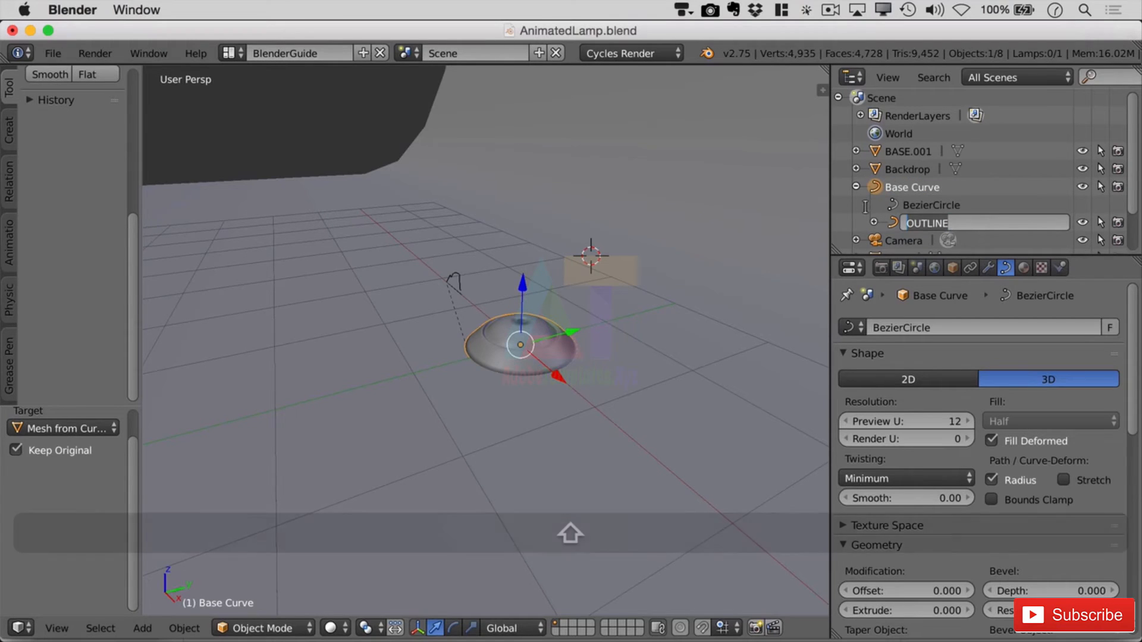
pyautogui.write('Base O')
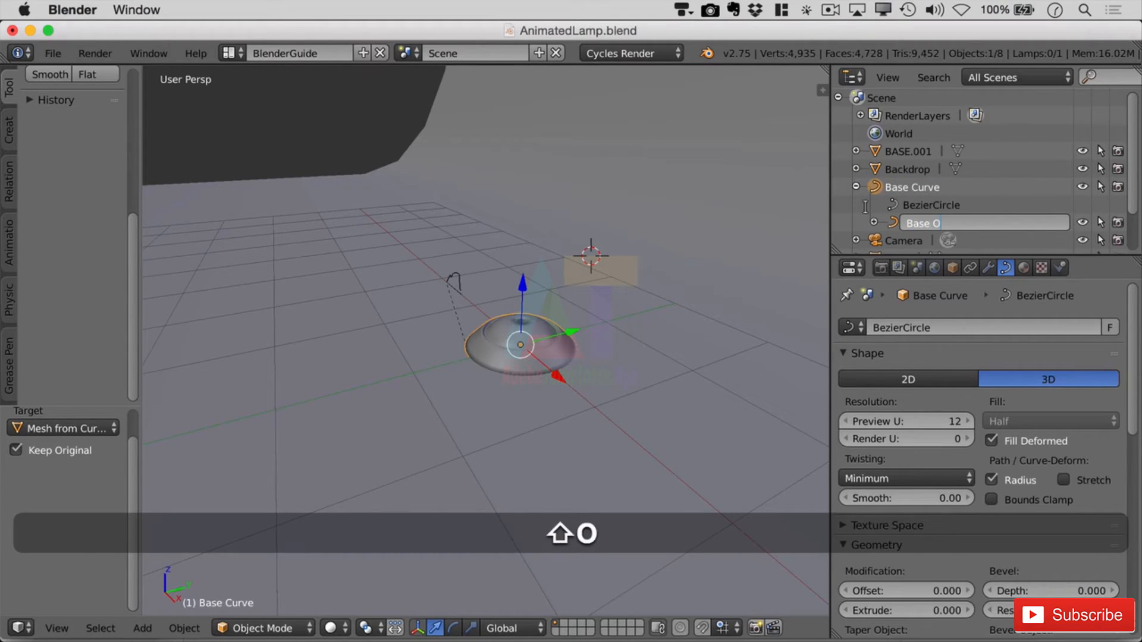
pyautogui.write('utline Cu')
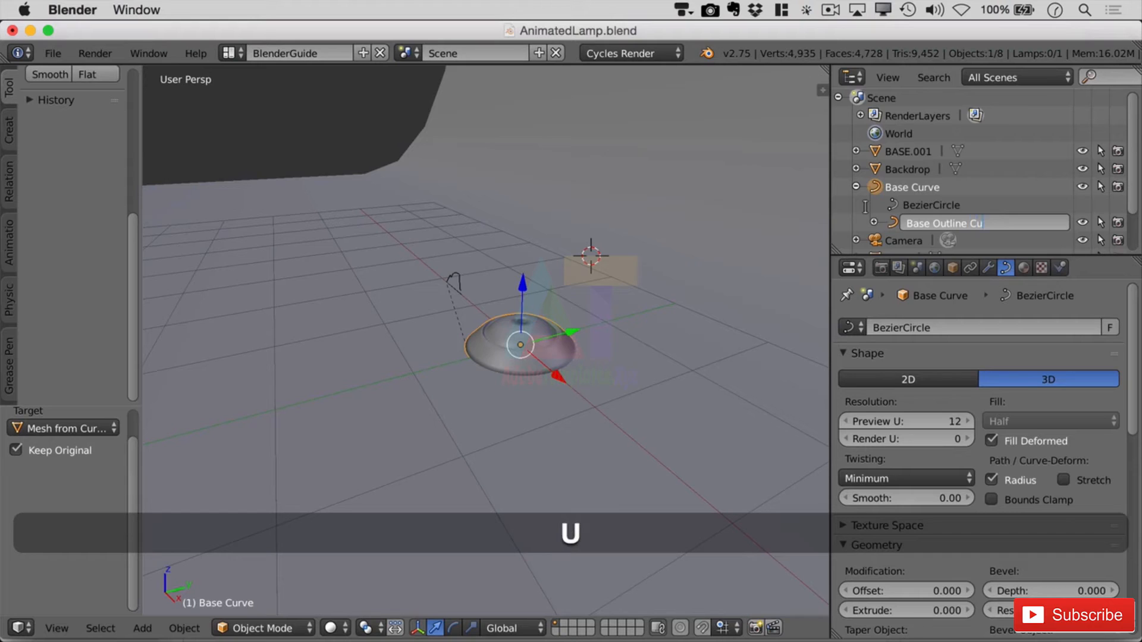
pyautogui.write('rve')
pyautogui.press('Return')
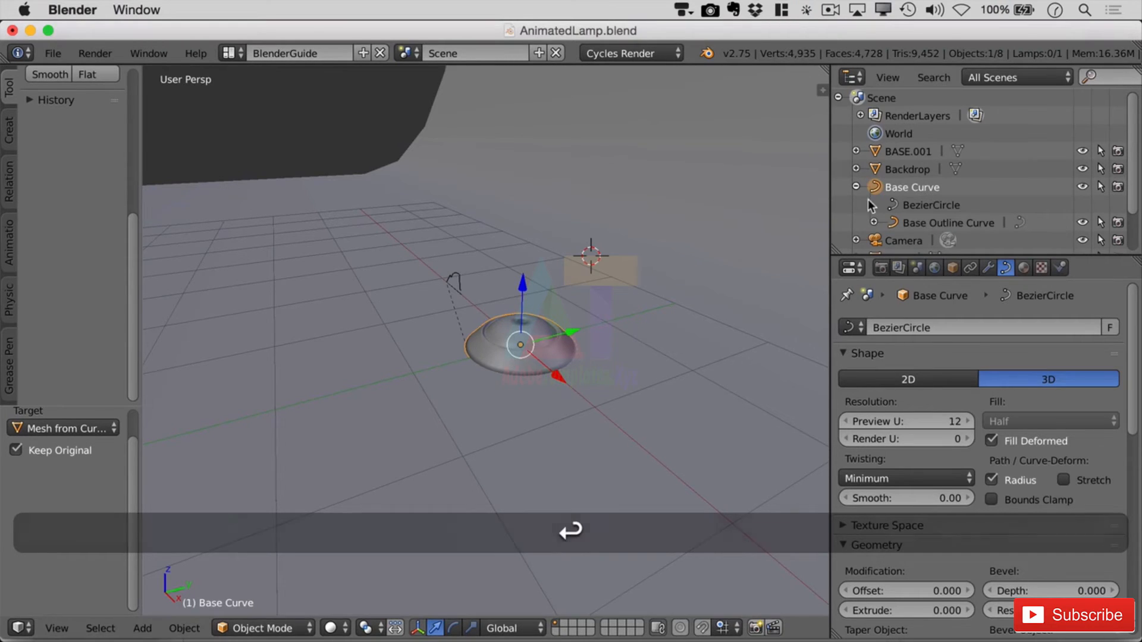
# Step: Parent Base Curve to the converted BASE.001 mesh in the outliner and rename that mesh Lamp Base
pyautogui.moveTo(877, 194); pyautogui.dragTo(877, 156)
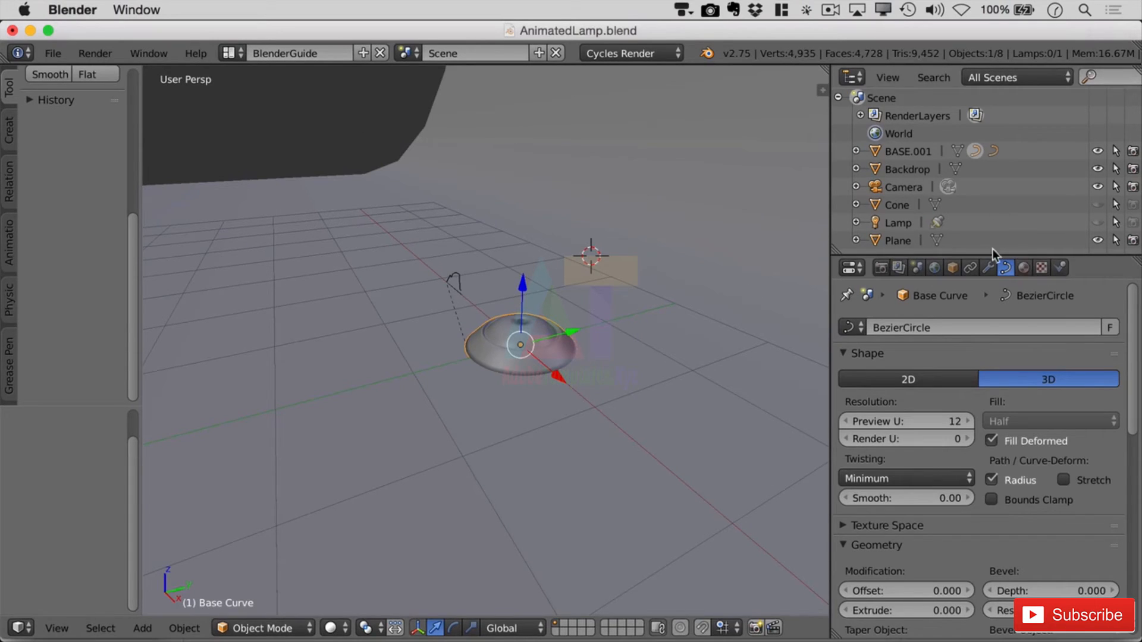
pyautogui.doubleClick(908, 151)
pyautogui.press('Right')
pyautogui.press('BackSpace')
pyautogui.press('BackSpace')
pyautogui.press('BackSpace')
pyautogui.press('BackSpace')
pyautogui.press('BackSpace')
pyautogui.press('BackSpace')
pyautogui.press('BackSpace')
pyautogui.press('BackSpace')
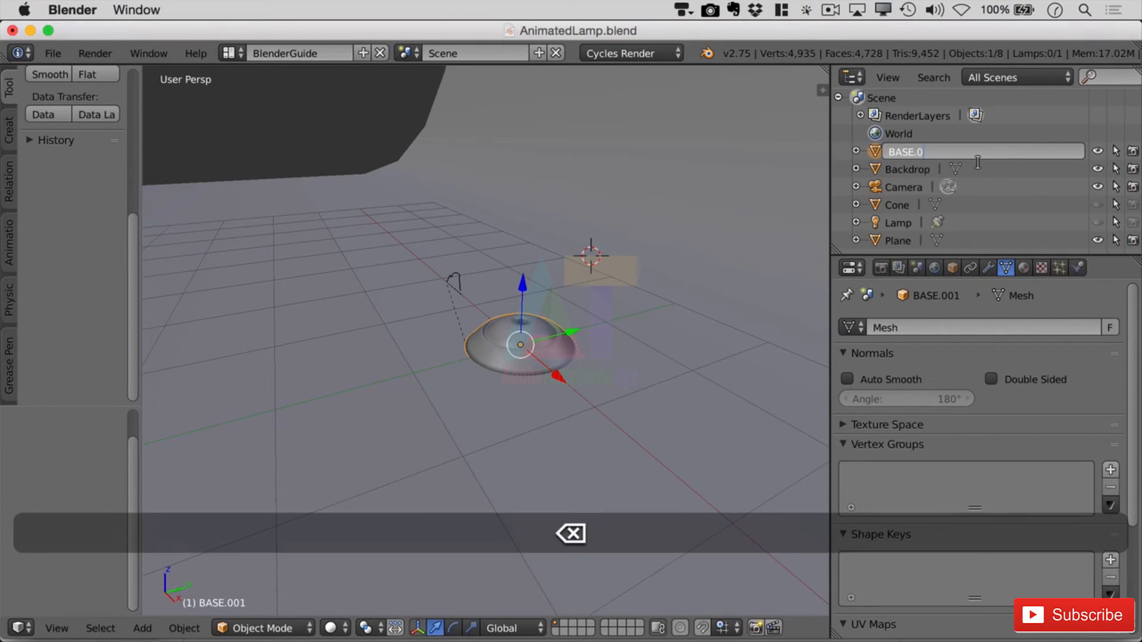
pyautogui.write('L')
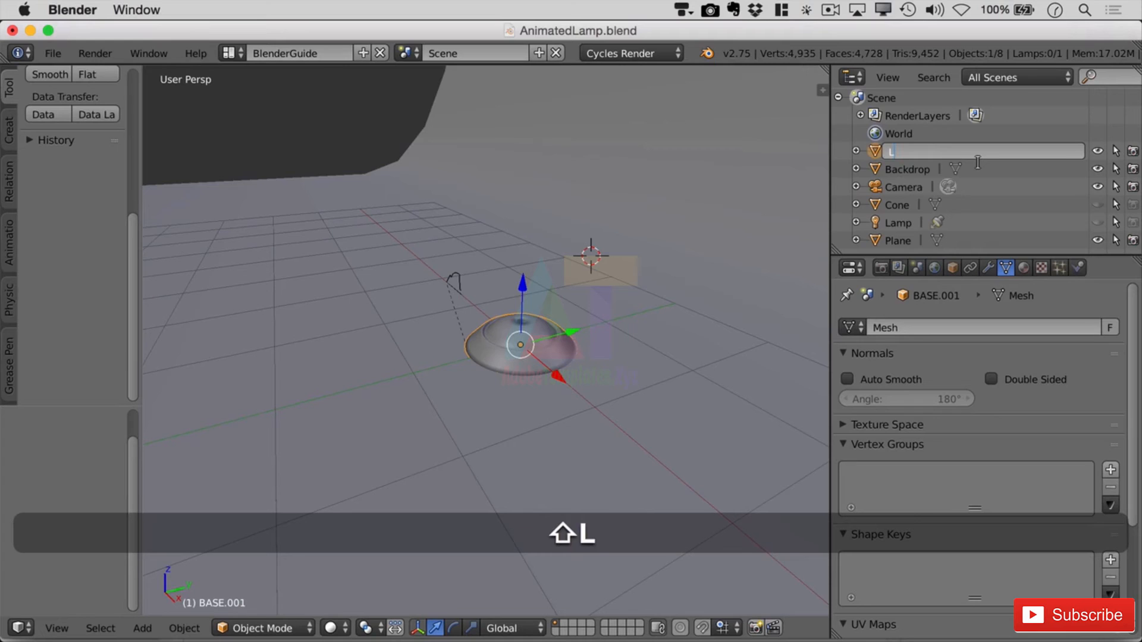
pyautogui.write('amp Base')
pyautogui.press('Return')
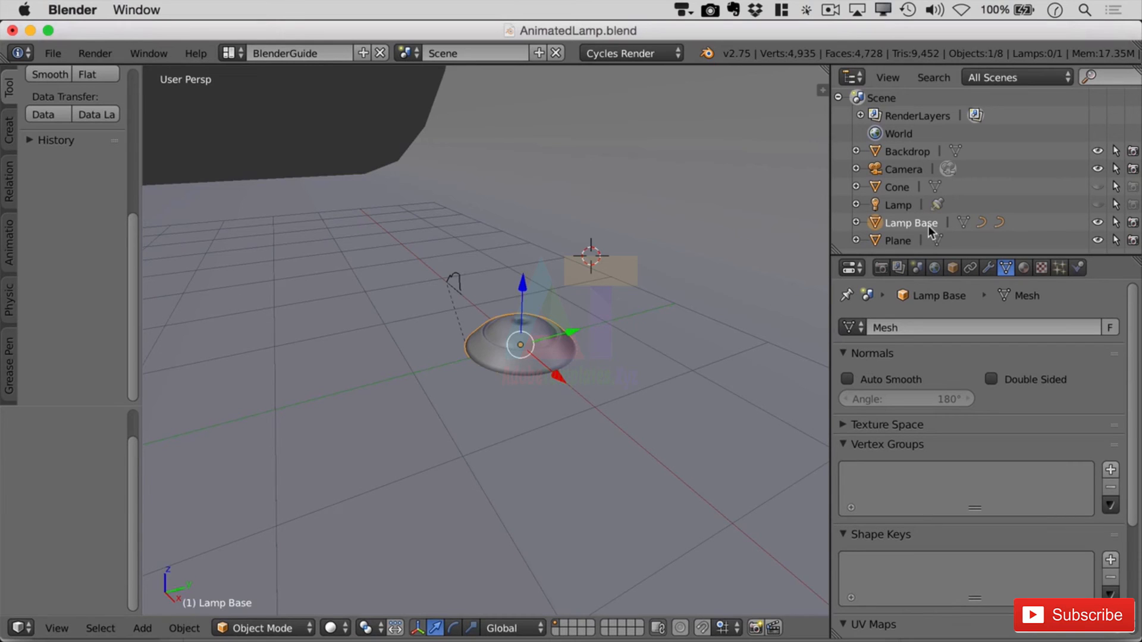
# Step: Open the Lamp Base mesh in Edit Mode for a close view of its geometry
pyautogui.press('Tab')
pyautogui.moveTo(882, 215); pyautogui.dragTo(541, 336)
pyautogui.press('Tab')
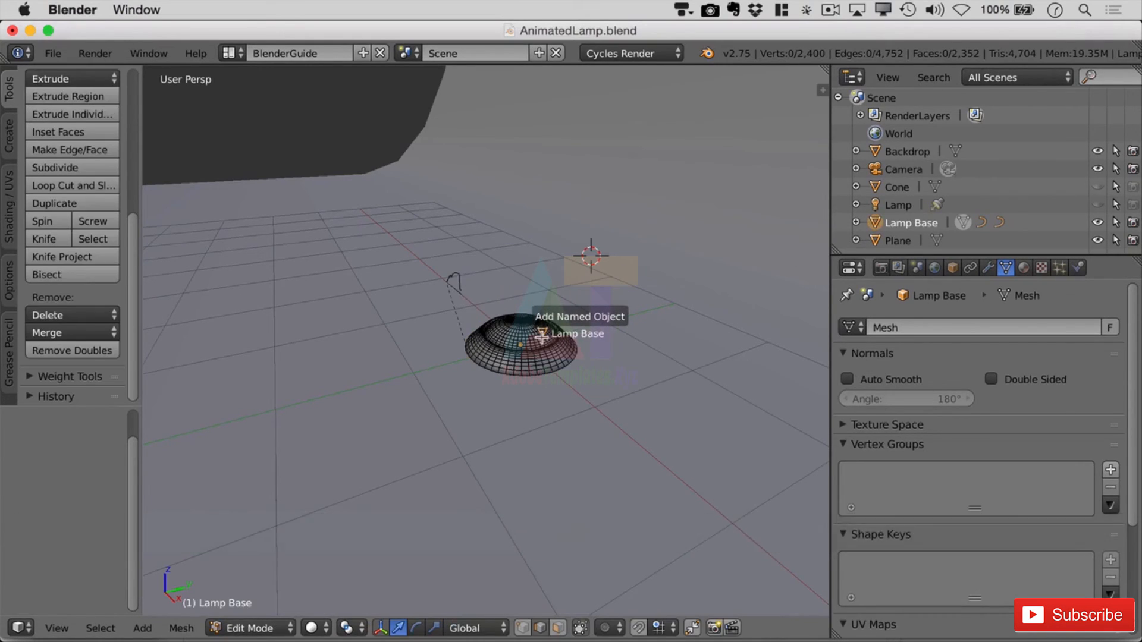
pyautogui.press('Escape')
pyautogui.scroll(7, 520, 359)
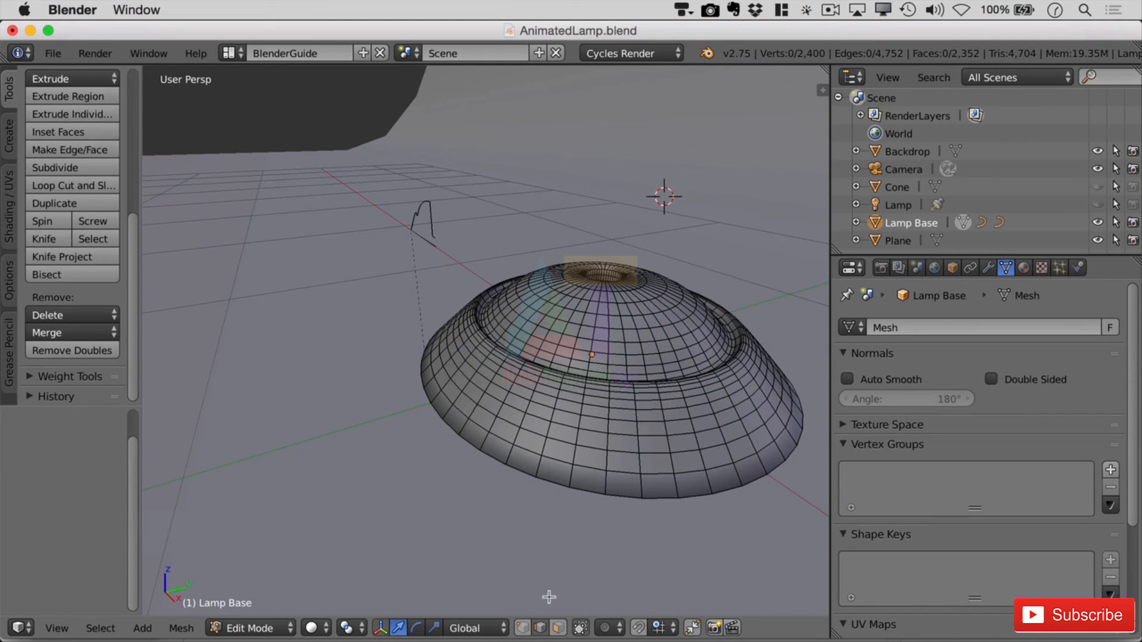
# Step: Switch to face selection and select individual faces in turn on the lower slope of the Lamp Base mesh
pyautogui.press('3')
pyautogui.rightClick(592, 426)
pyautogui.rightClick(590, 457)
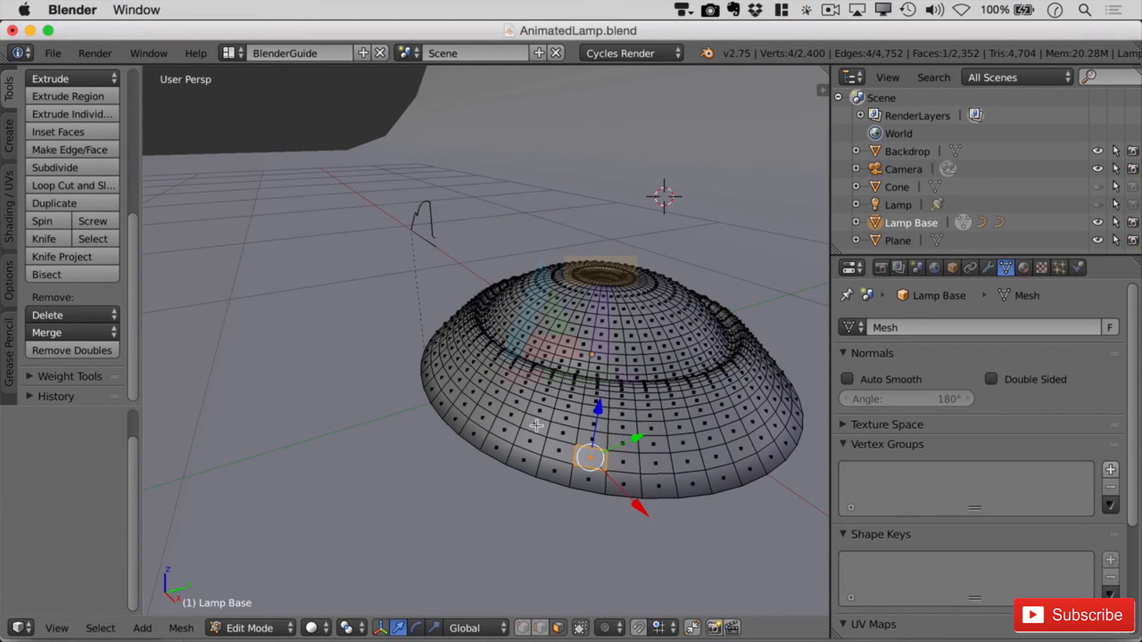
pyautogui.rightClick(535, 424)
pyautogui.rightClick(718, 451)
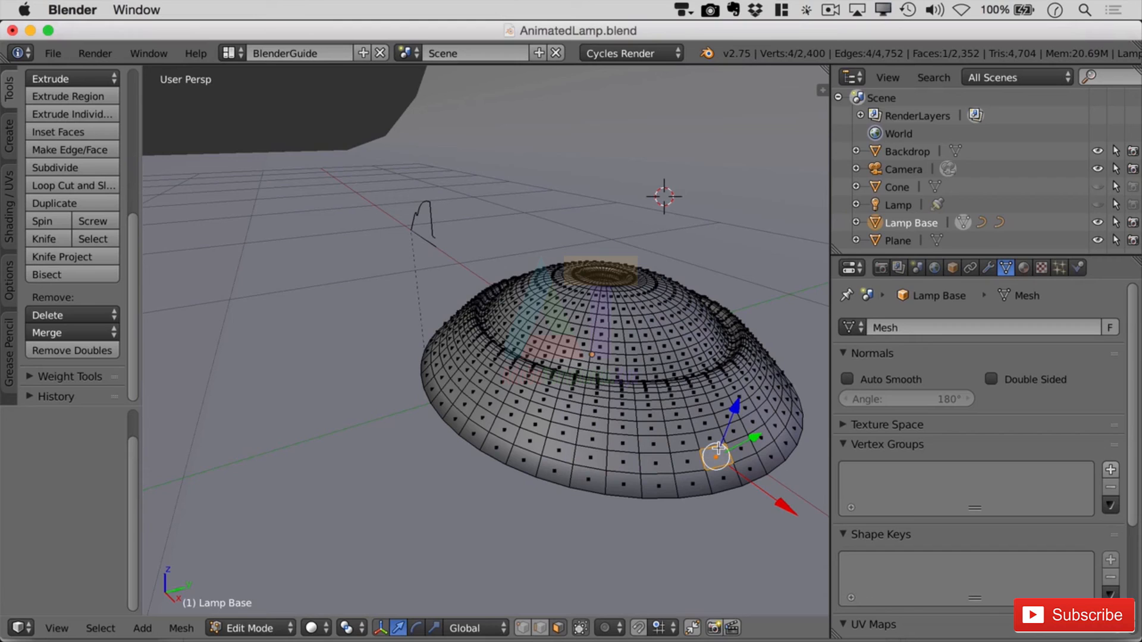